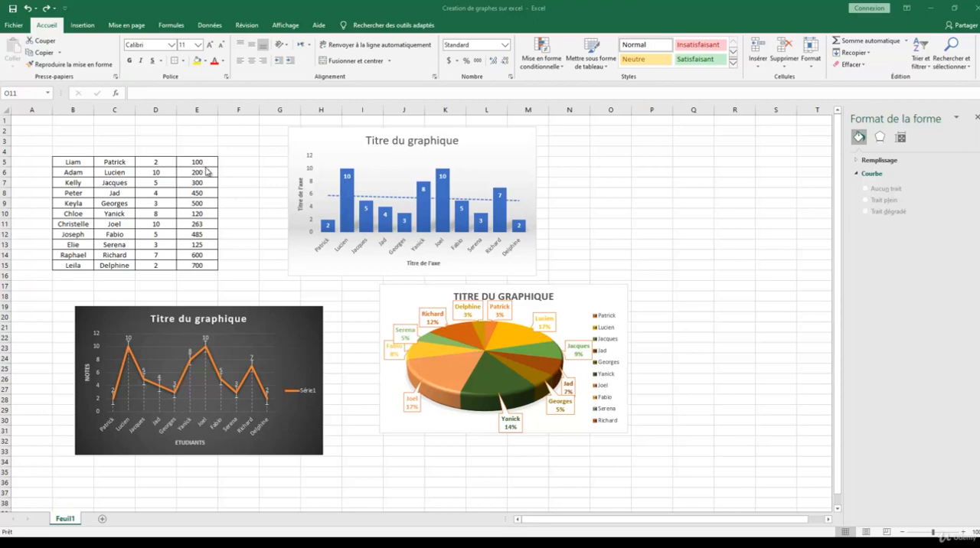
Step: Remove the error bars from the dark line chart
{"action": "left_click", "coordinate": [255, 275]}
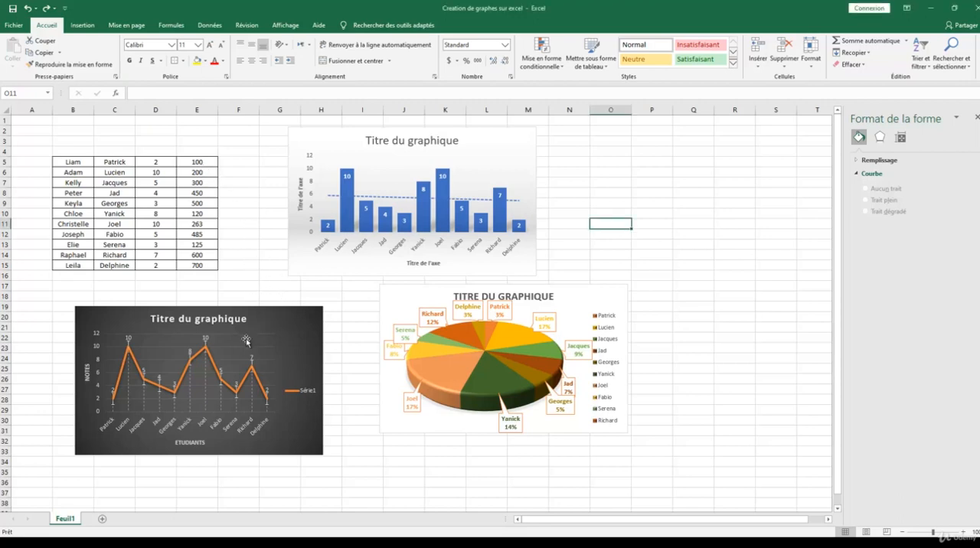
{"action": "left_click", "coordinate": [297, 321]}
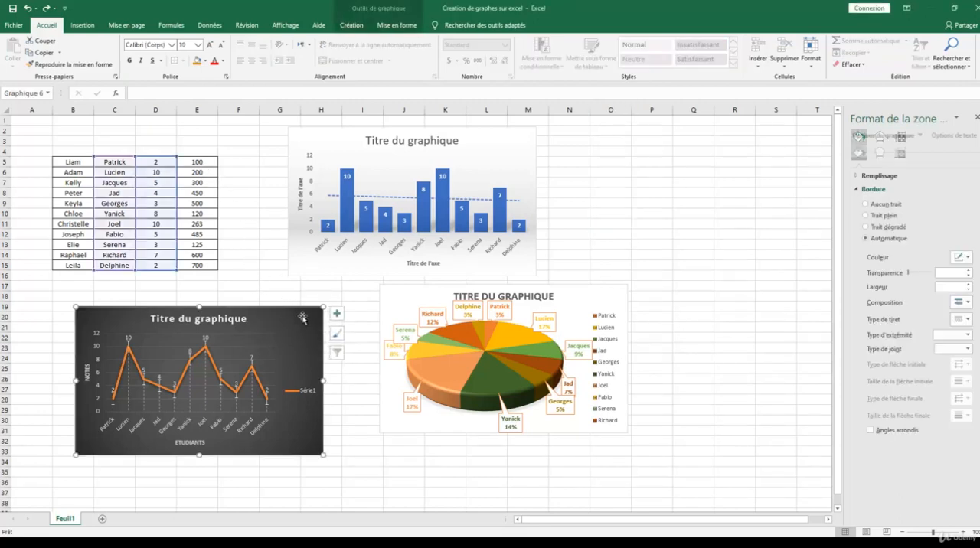
{"action": "left_click", "coordinate": [336, 313]}
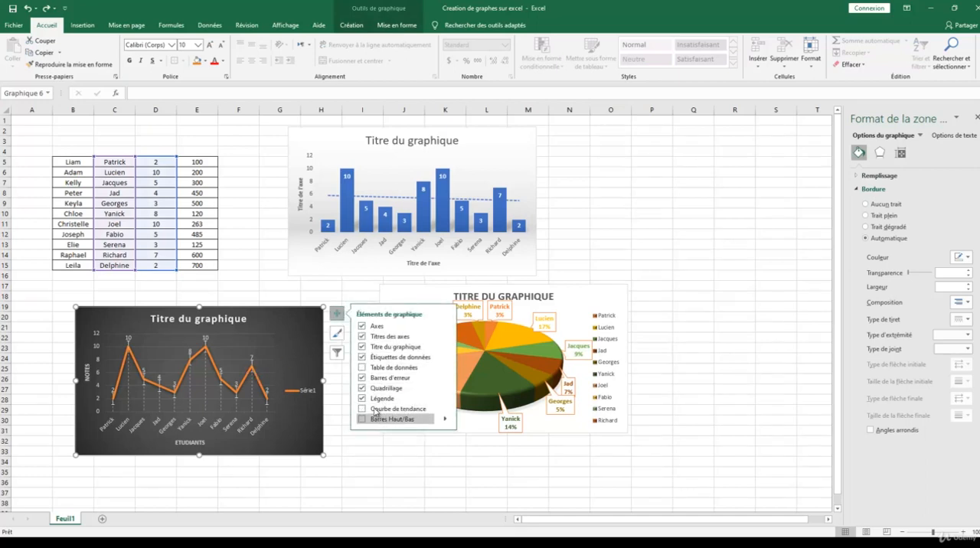
{"action": "left_click", "coordinate": [360, 379]}
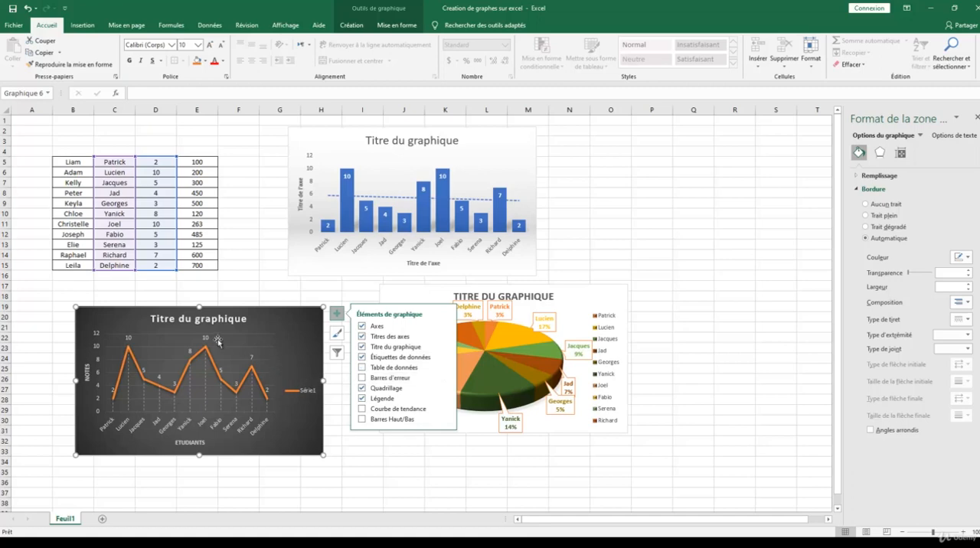
Step: Rename the line chart's data series as Notes in its data source settings
{"action": "right_click", "coordinate": [299, 323]}
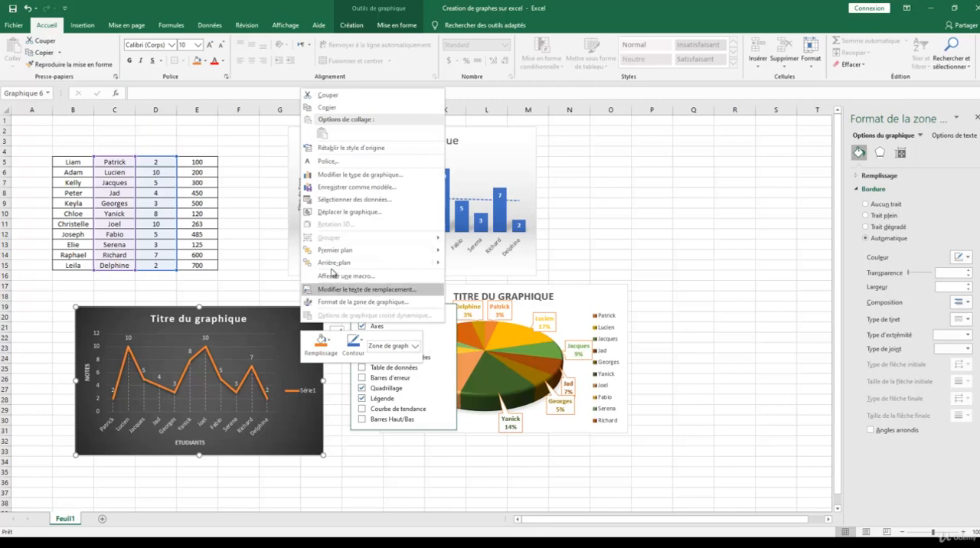
{"action": "left_click", "coordinate": [355, 201]}
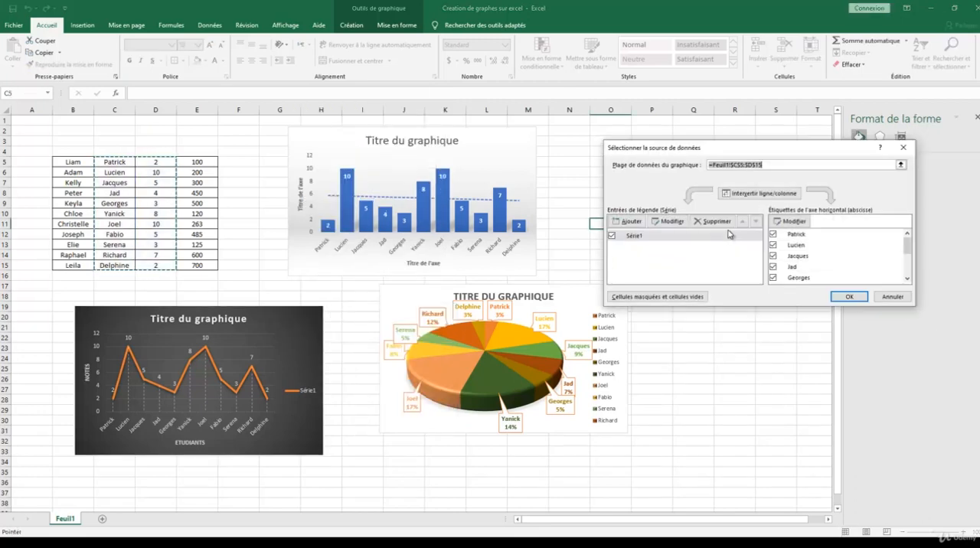
{"action": "left_click", "coordinate": [642, 238]}
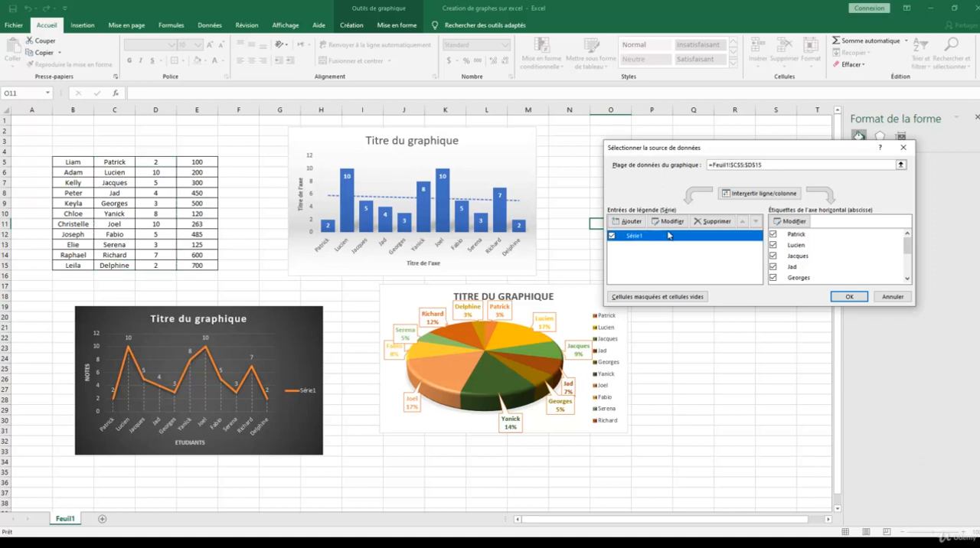
{"action": "left_click", "coordinate": [668, 221]}
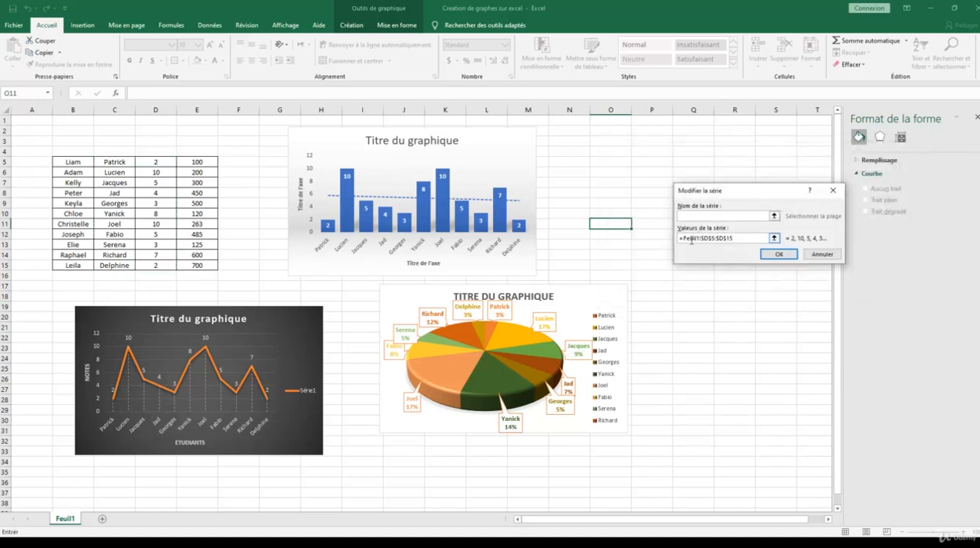
{"action": "left_click", "coordinate": [740, 238]}
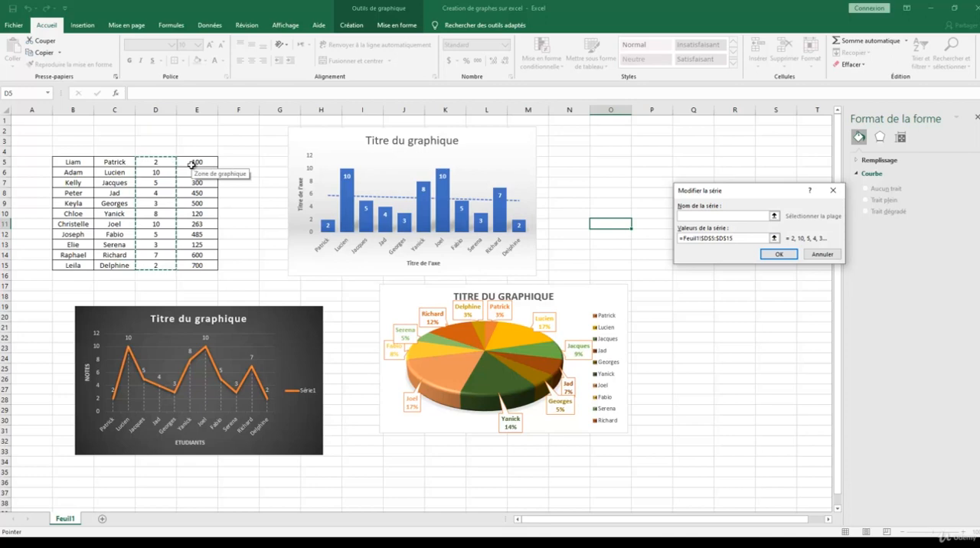
{"action": "left_click", "coordinate": [698, 218]}
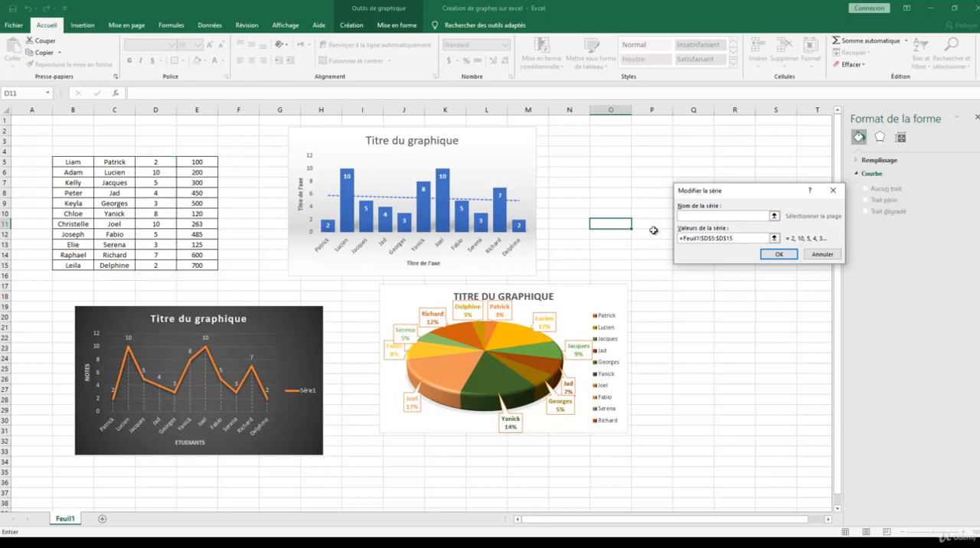
{"action": "type", "text": "Notes"}
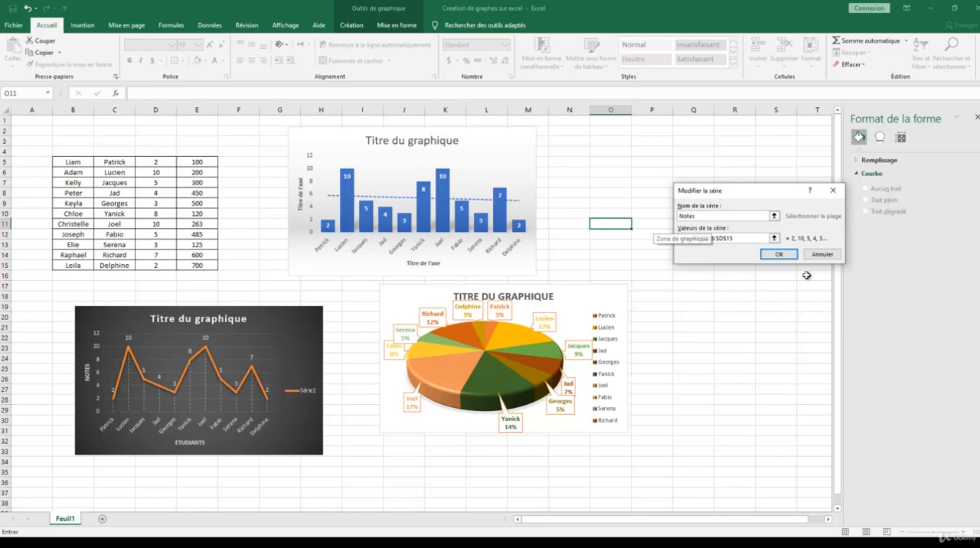
{"action": "left_click", "coordinate": [778, 254]}
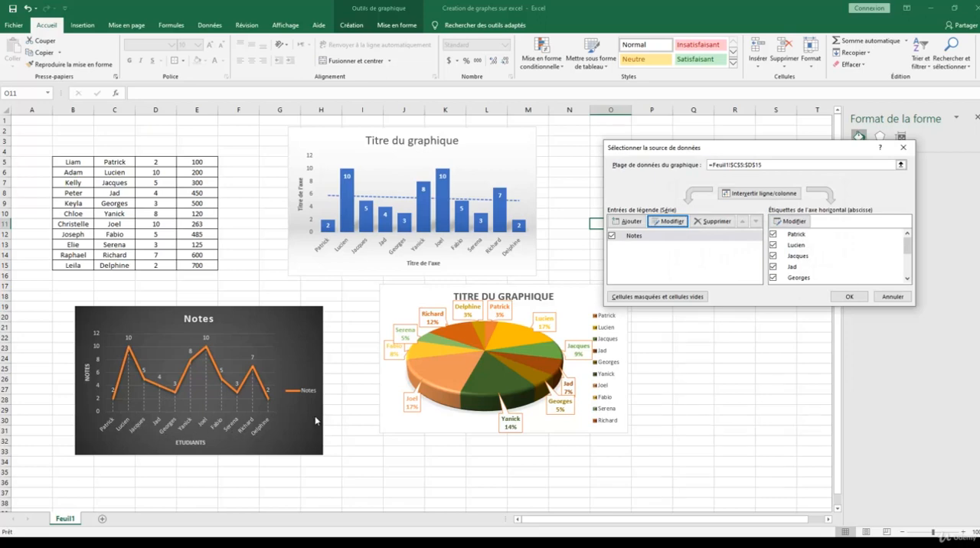
Step: Set the line chart's horizontal axis labels to the range B5:B15 and apply the data source changes
{"action": "left_click", "coordinate": [788, 222]}
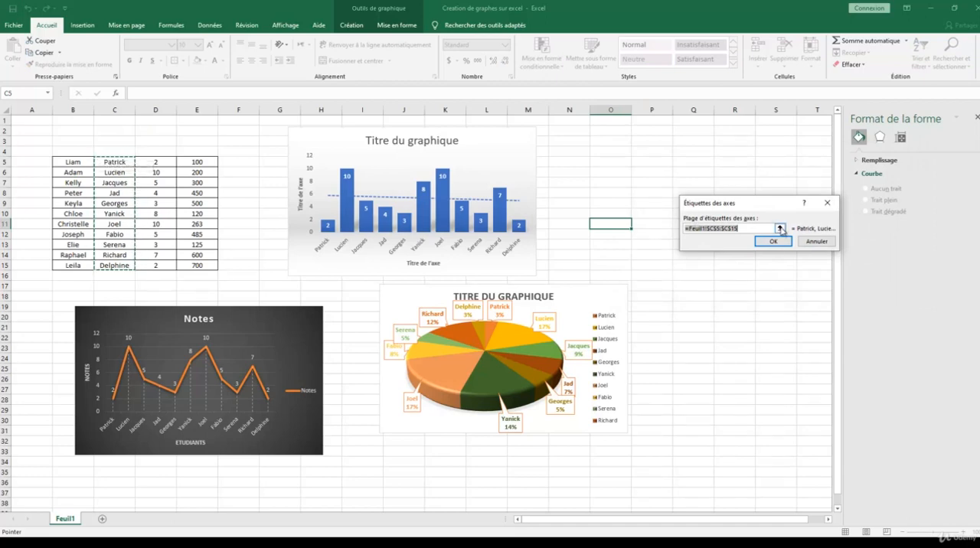
{"action": "left_click", "coordinate": [780, 229]}
{"action": "left_click_drag", "start_coordinate": [78, 161], "coordinate": [73, 264]}
{"action": "left_click", "coordinate": [829, 220]}
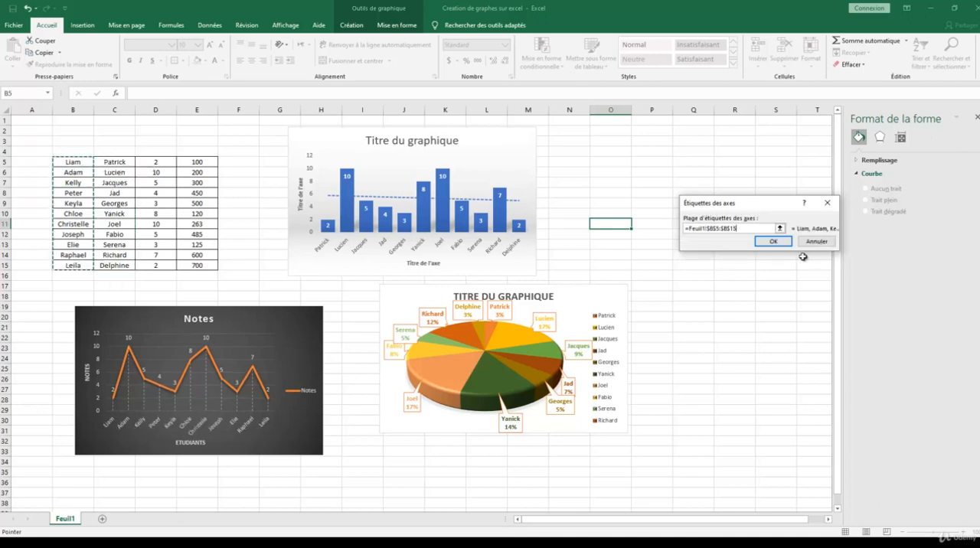
{"action": "left_click", "coordinate": [773, 241]}
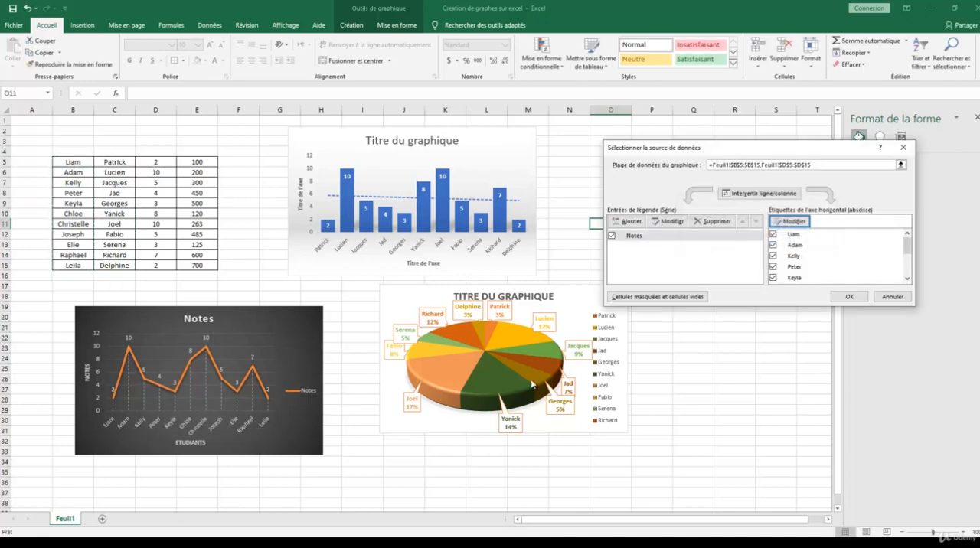
{"action": "left_click", "coordinate": [849, 296]}
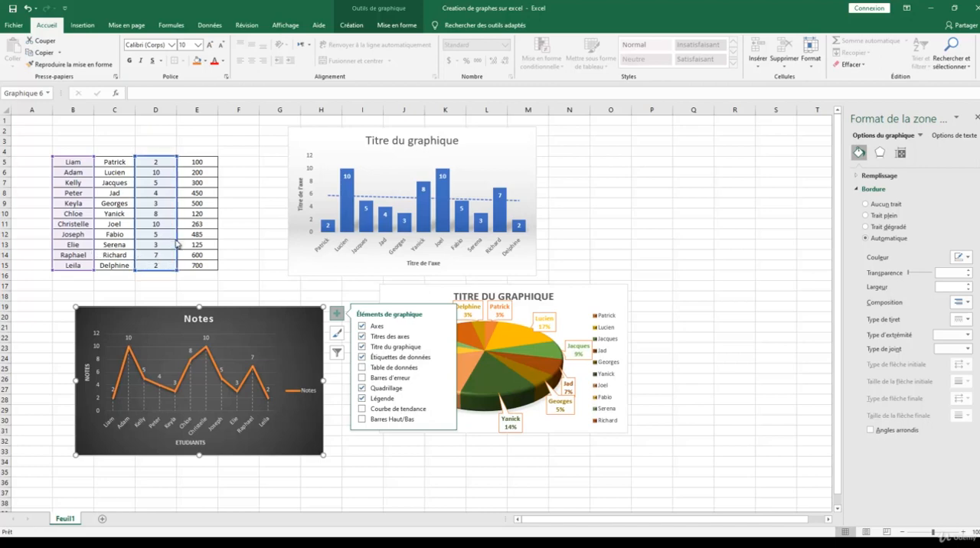
Step: Move the line chart's highlighted value range in the table from column D to E5:E15
{"action": "left_click_drag", "start_coordinate": [179, 243], "coordinate": [183, 243]}
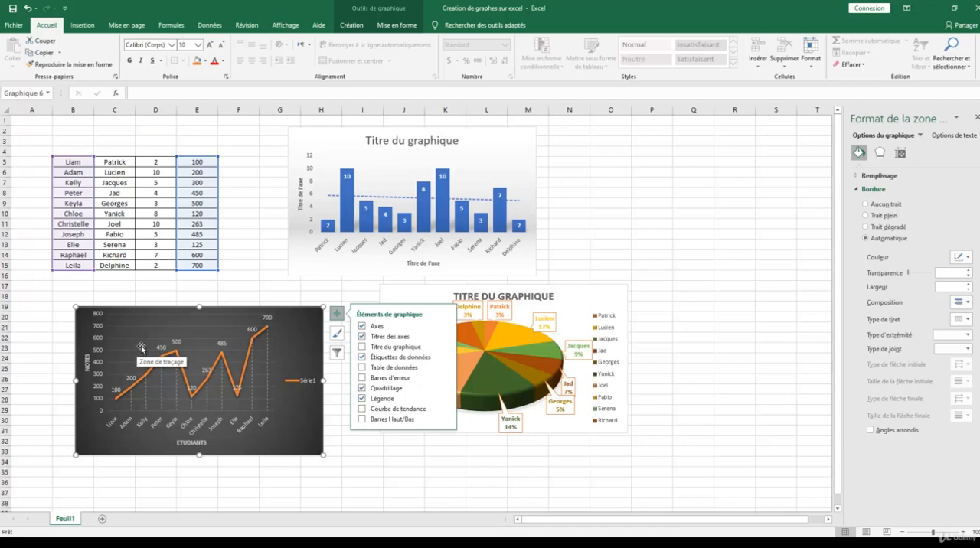
{"action": "right_click", "coordinate": [292, 321]}
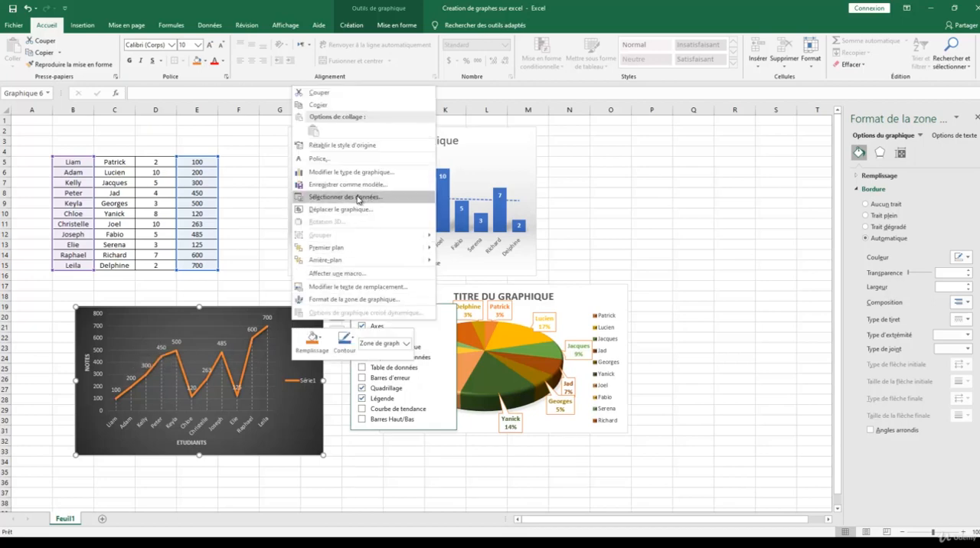
{"action": "left_click", "coordinate": [277, 333]}
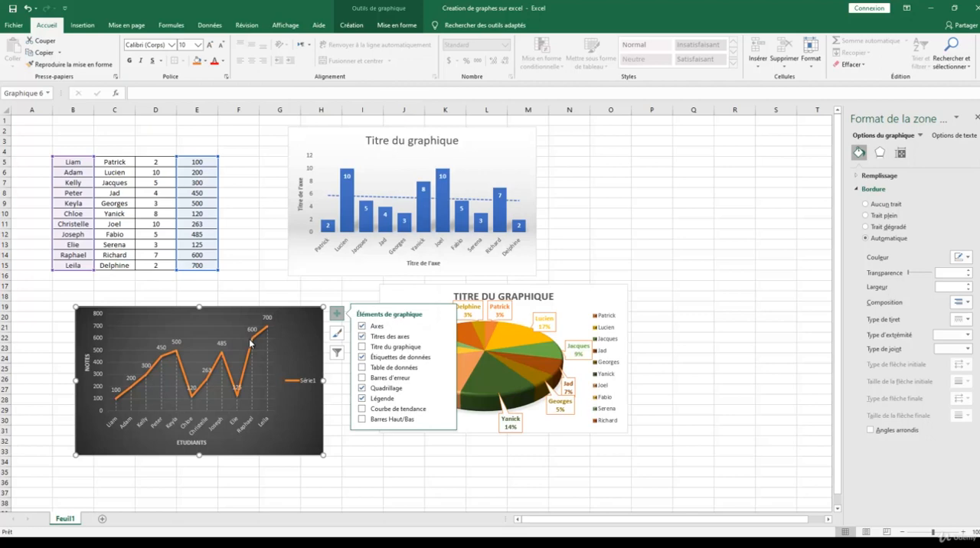
Step: Add a second data series named Notes_2 to the line chart, using the values in D5:D15
{"action": "right_click", "coordinate": [294, 326]}
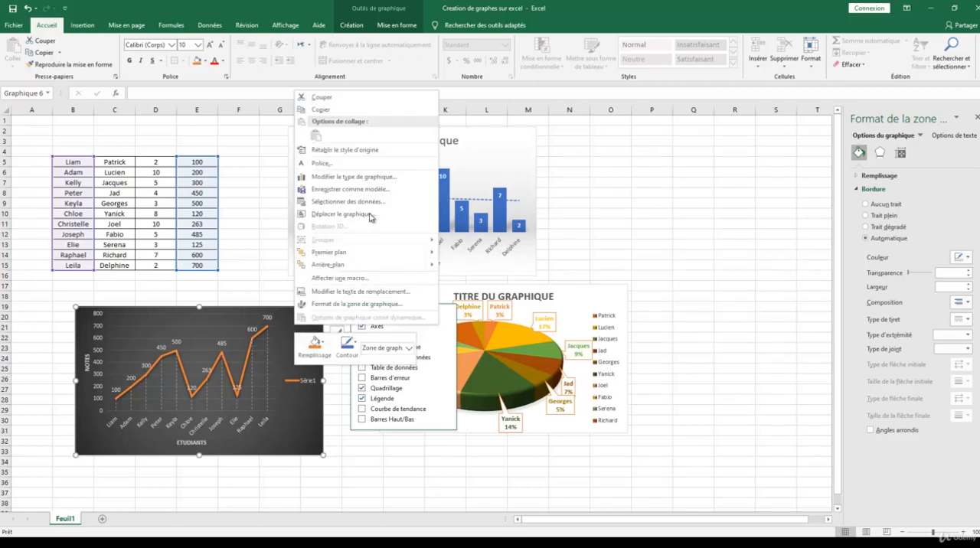
{"action": "left_click", "coordinate": [349, 201]}
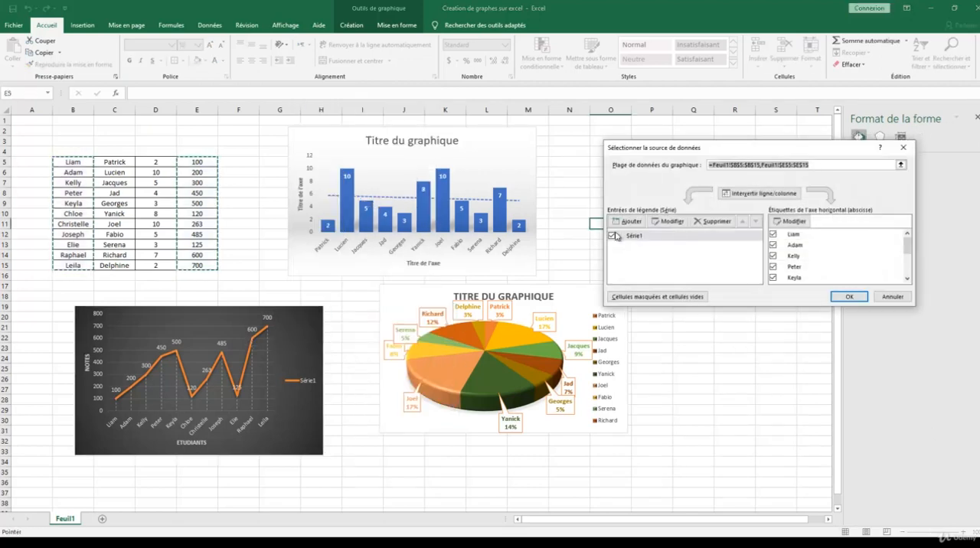
{"action": "left_click", "coordinate": [627, 221]}
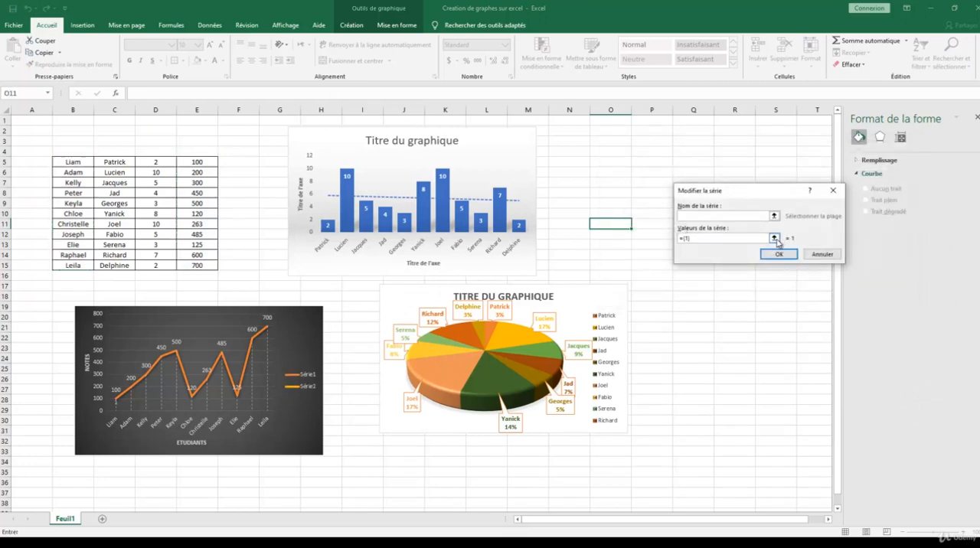
{"action": "left_click", "coordinate": [775, 239]}
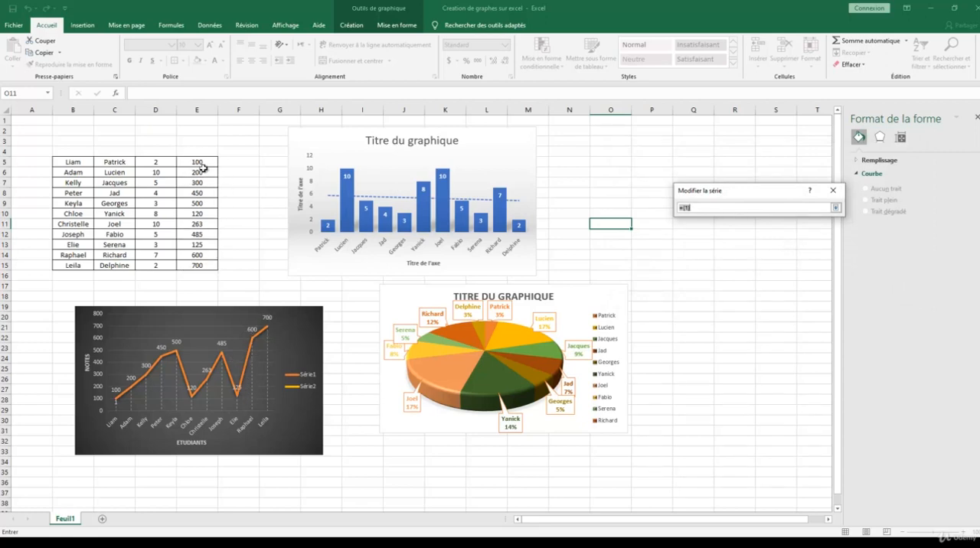
{"action": "left_click_drag", "start_coordinate": [162, 161], "coordinate": [166, 264]}
{"action": "left_click", "coordinate": [835, 208]}
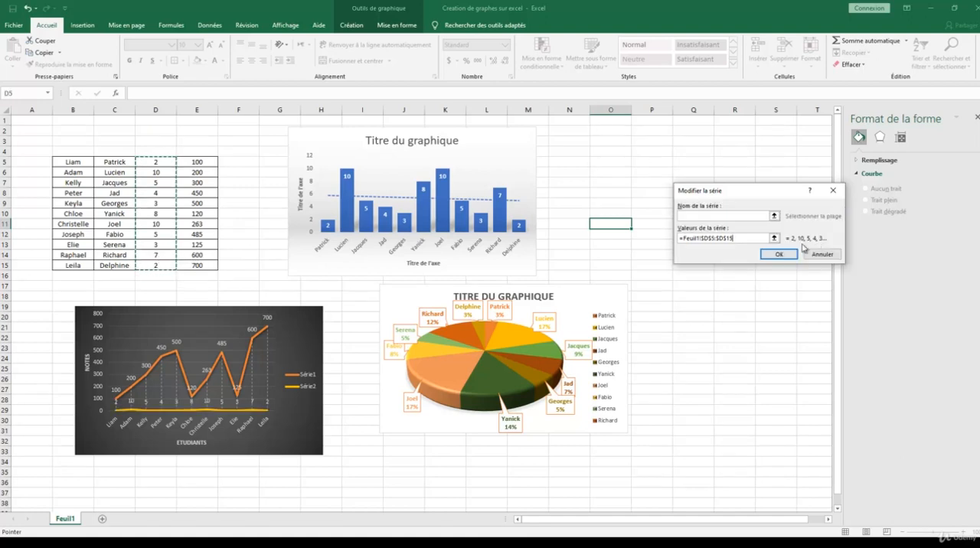
{"action": "left_click", "coordinate": [719, 214]}
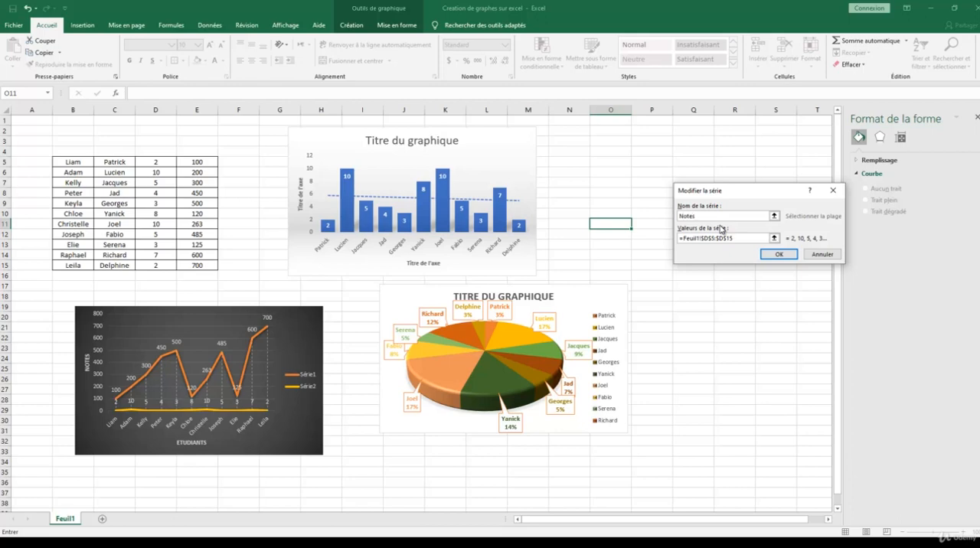
{"action": "left_click", "coordinate": [776, 254]}
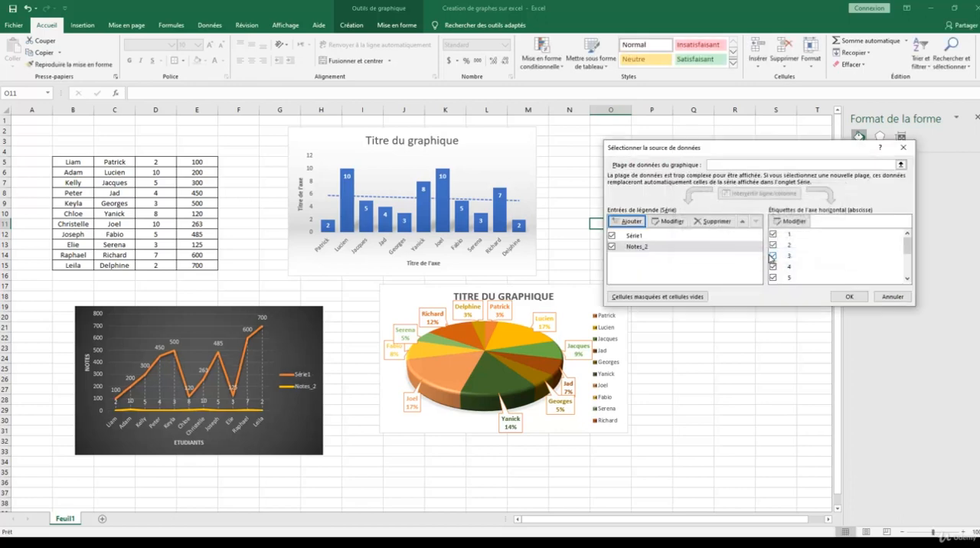
Step: Rename the line chart's first series, with values from E5:E15, as Notes and apply the data source changes
{"action": "left_click", "coordinate": [638, 239]}
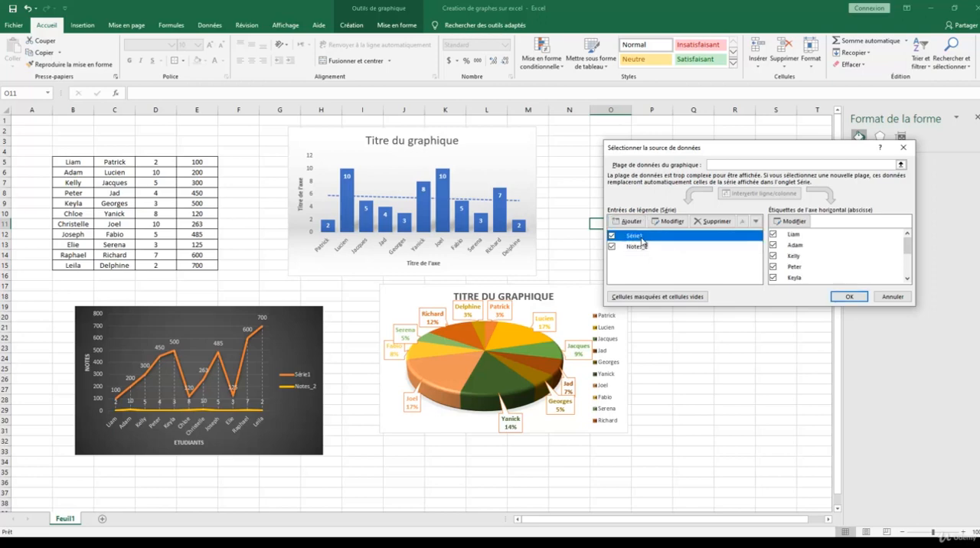
{"action": "left_click", "coordinate": [668, 221]}
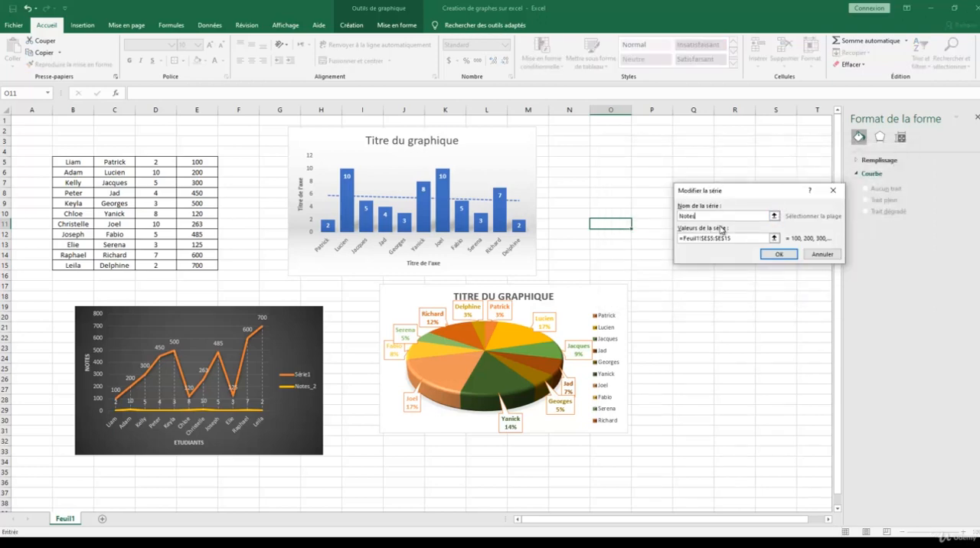
{"action": "left_click", "coordinate": [778, 254]}
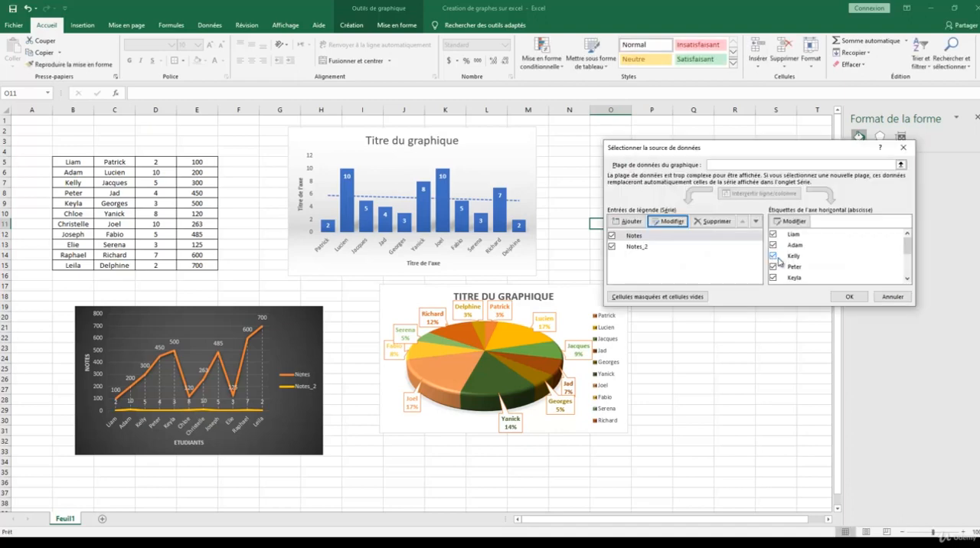
{"action": "left_click", "coordinate": [840, 298]}
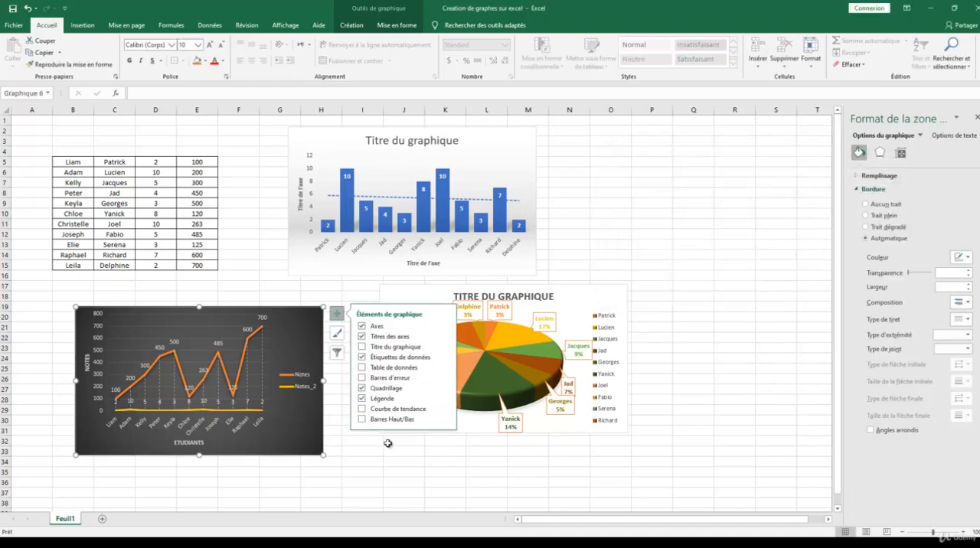
Step: Plot the line chart's Notes_2 series on the secondary axis through its data series formatting options
{"action": "left_click", "coordinate": [360, 447]}
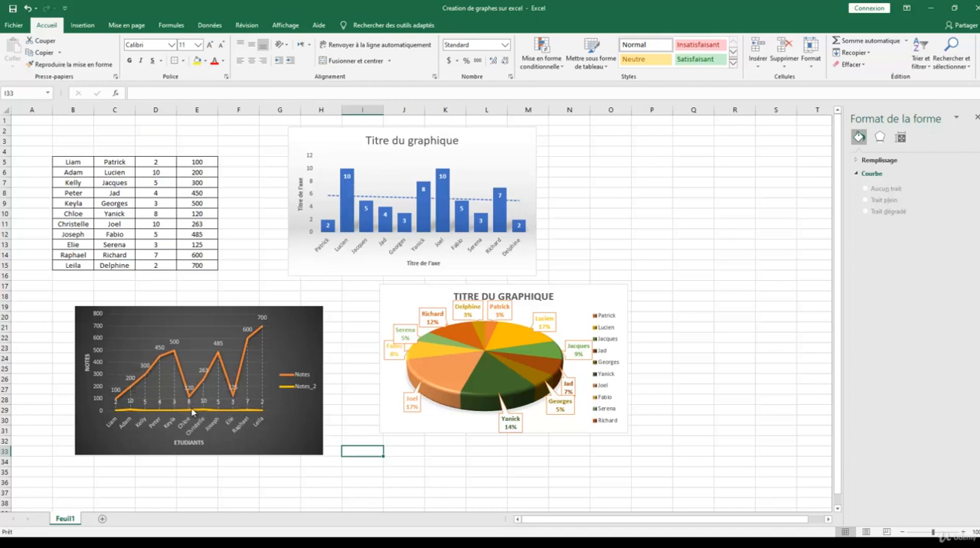
{"action": "mouse_move", "coordinate": [215, 415]}
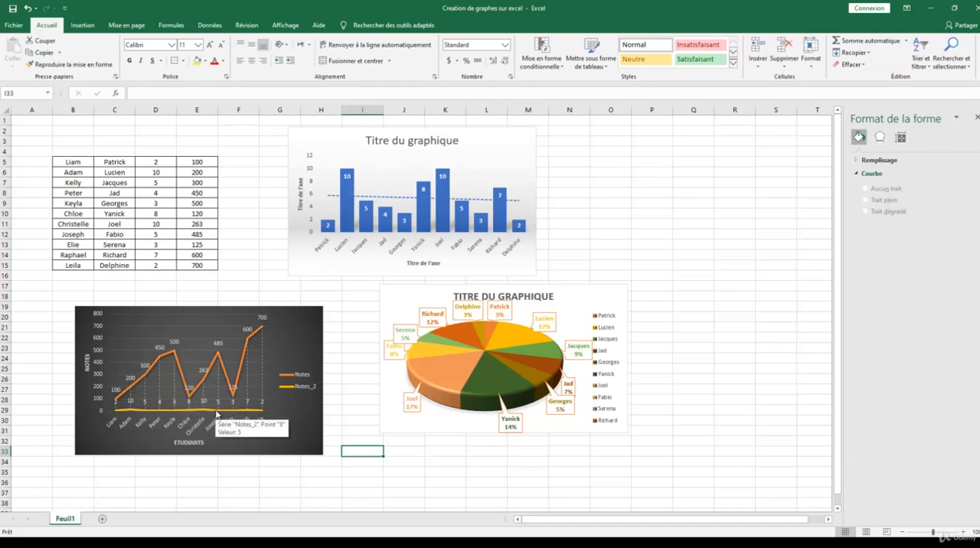
{"action": "left_click", "coordinate": [212, 413]}
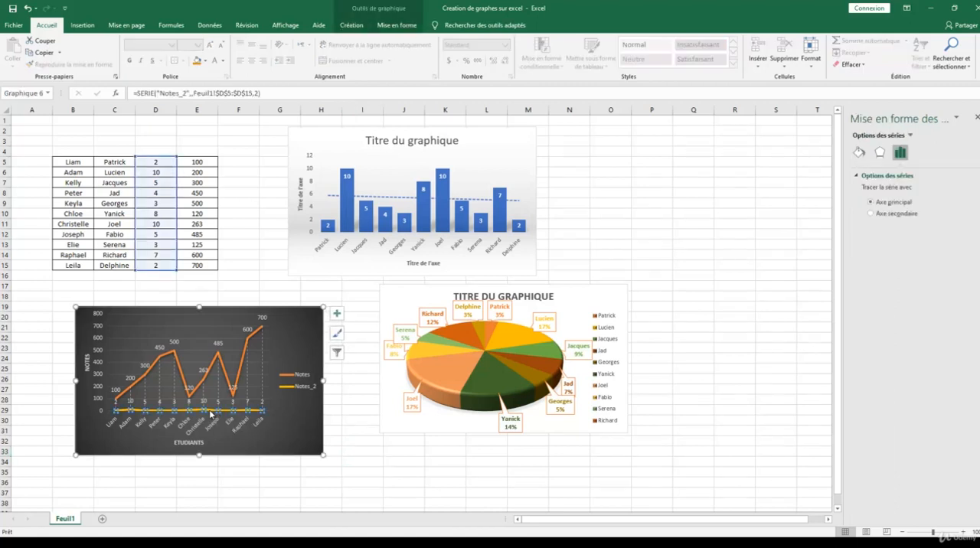
{"action": "right_click", "coordinate": [210, 414]}
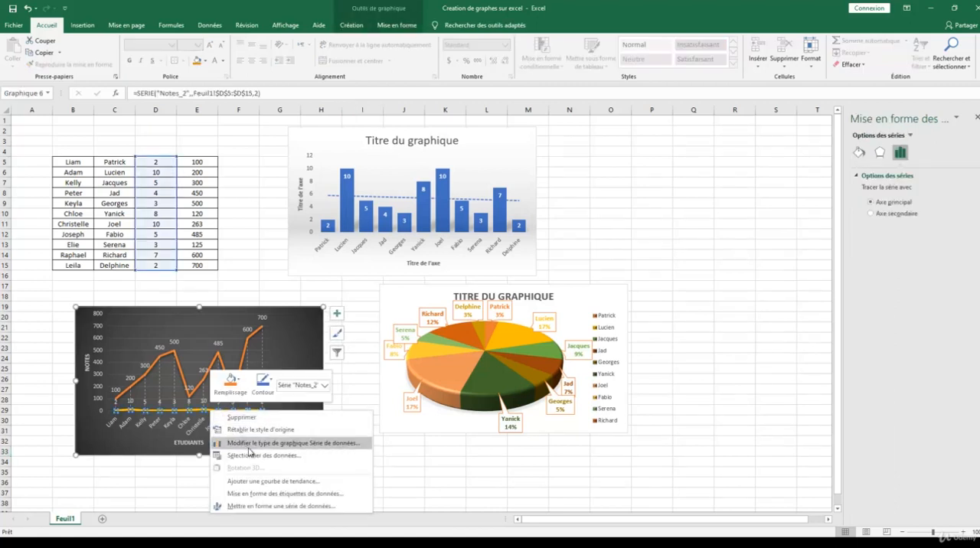
{"action": "left_click", "coordinate": [256, 507]}
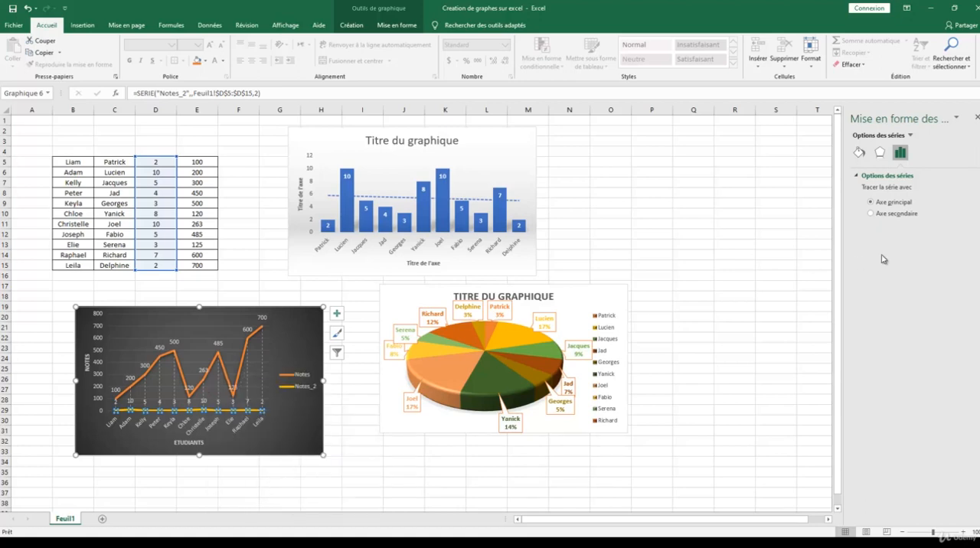
{"action": "left_click", "coordinate": [881, 216]}
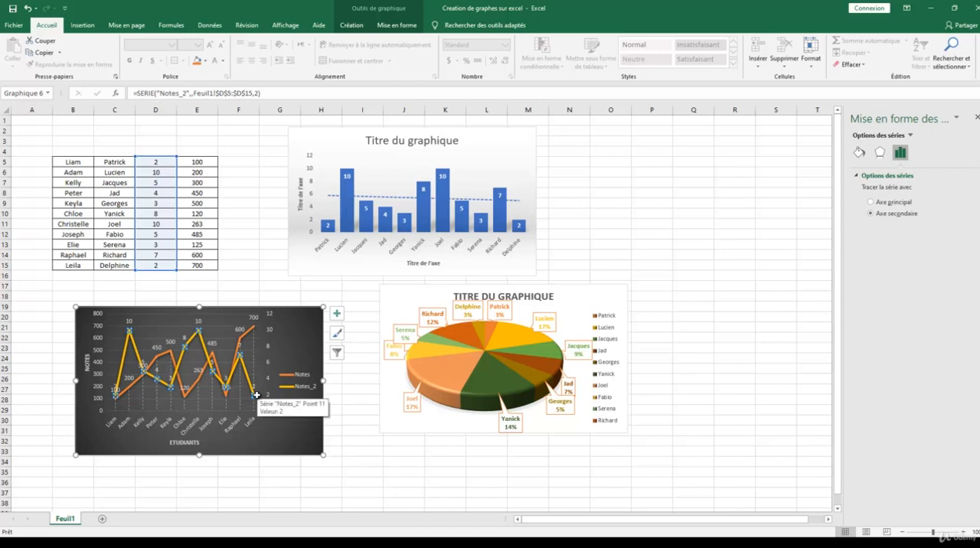
Step: Examine the combined chart type and secondary axis settings for the Notes and Notes_2 series, leaving them unapplied
{"action": "right_click", "coordinate": [203, 343]}
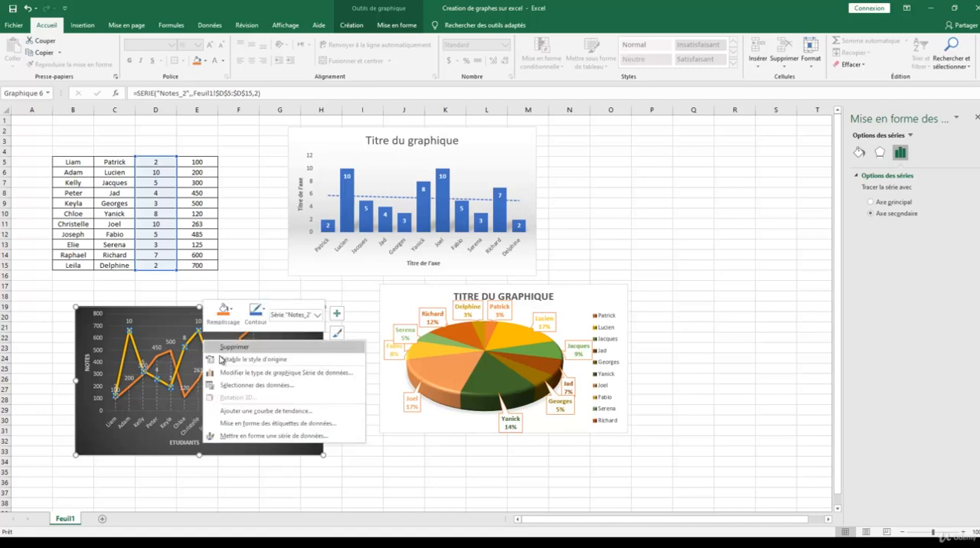
{"action": "left_click", "coordinate": [273, 373]}
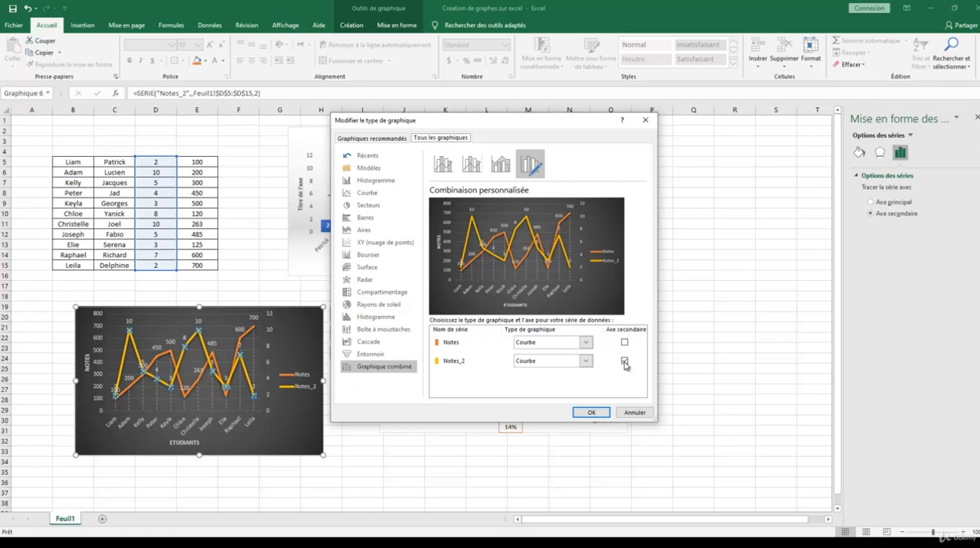
{"action": "left_click", "coordinate": [625, 413]}
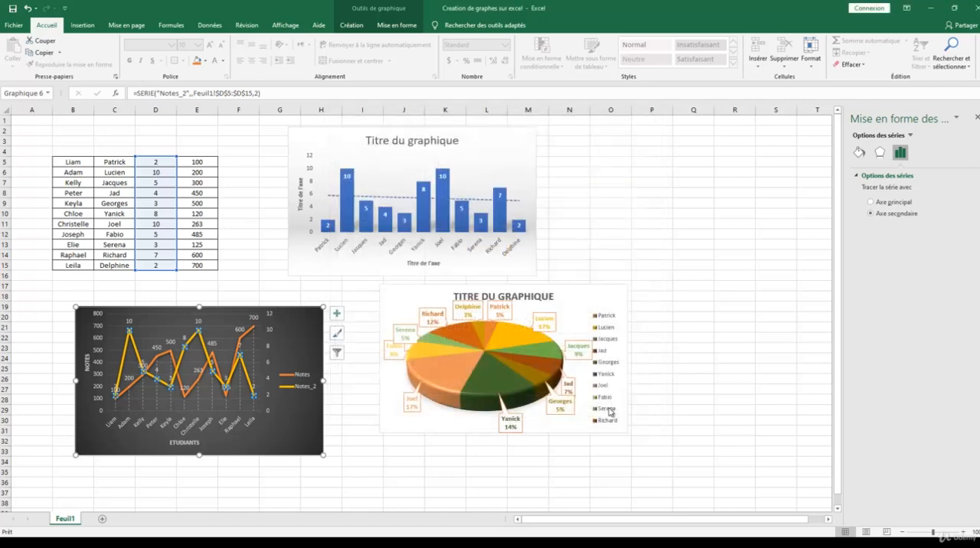
{"action": "left_click", "coordinate": [346, 296]}
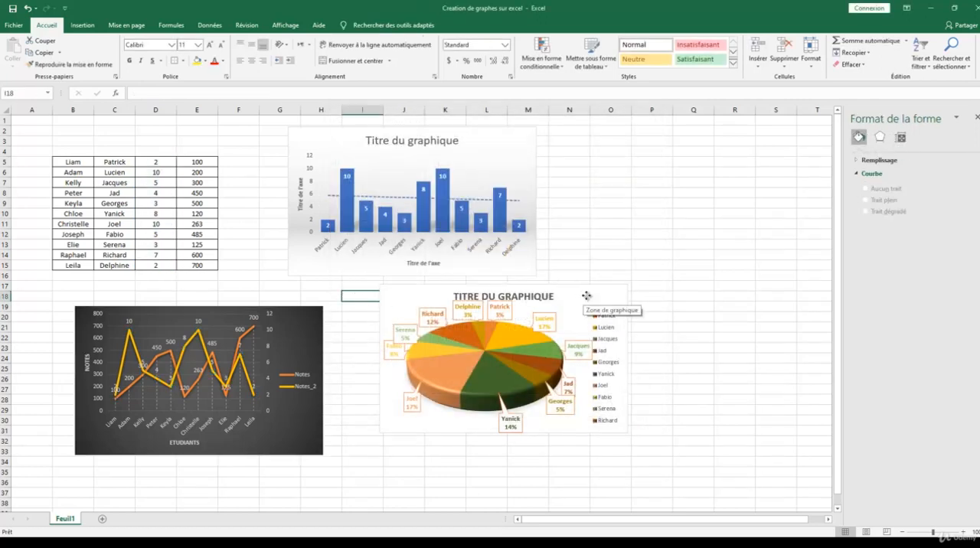
Step: Change the pie chart's series values to the range E5:E15 and apply the data source changes
{"action": "left_click", "coordinate": [583, 299]}
{"action": "right_click", "coordinate": [599, 300]}
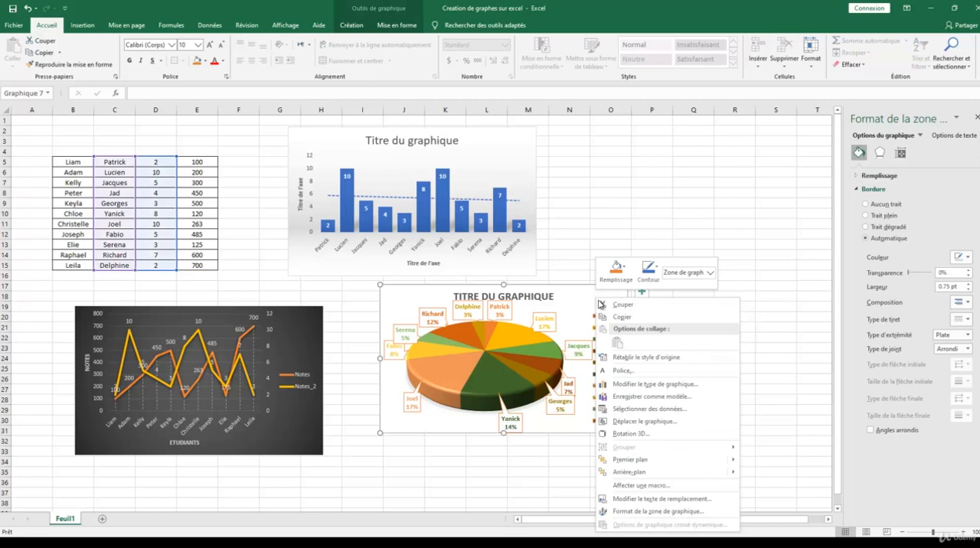
{"action": "left_click", "coordinate": [649, 408]}
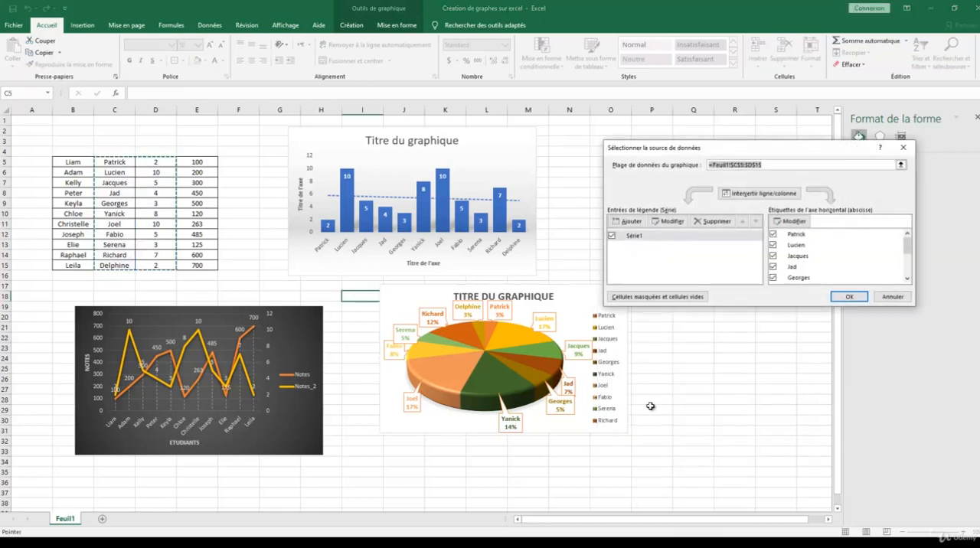
{"action": "left_click", "coordinate": [648, 236]}
{"action": "left_click", "coordinate": [668, 221]}
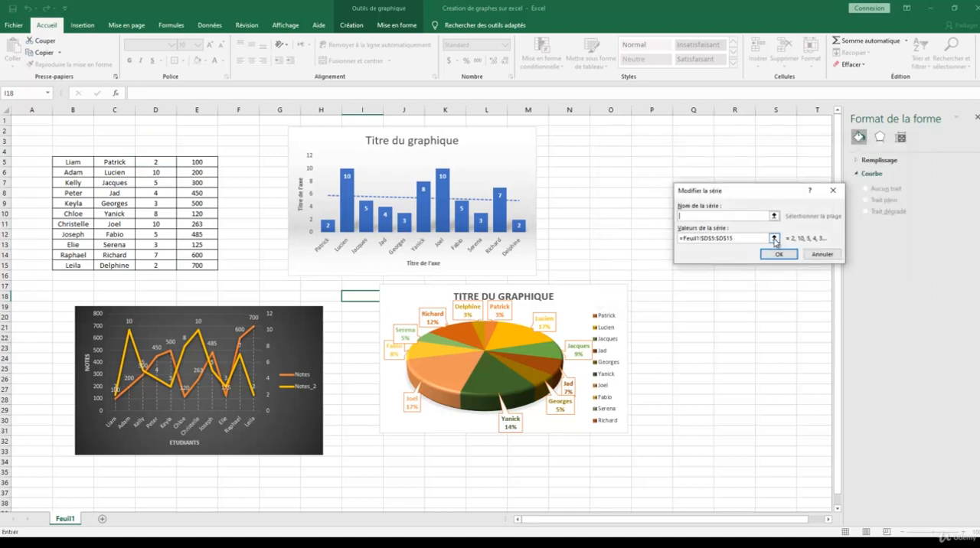
{"action": "left_click", "coordinate": [774, 239]}
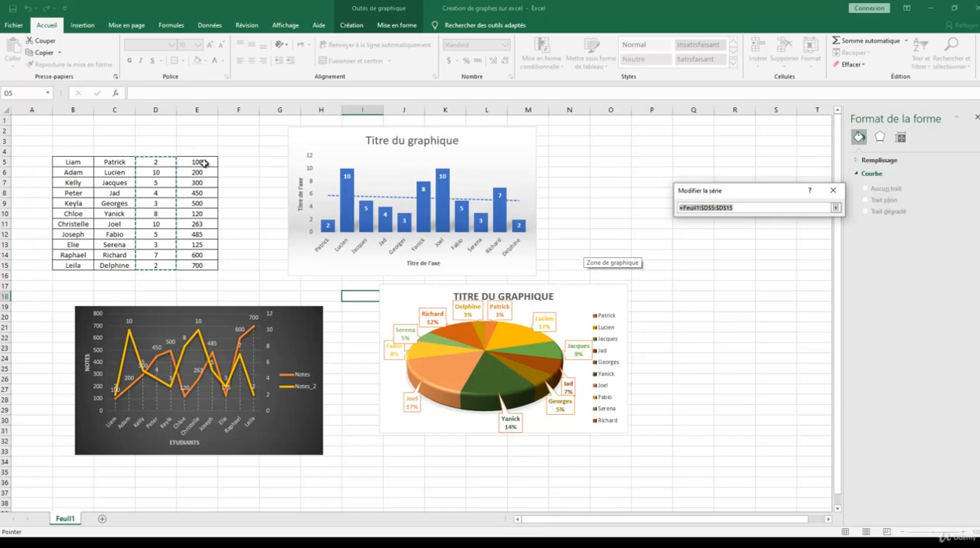
{"action": "left_click_drag", "start_coordinate": [204, 163], "coordinate": [201, 264]}
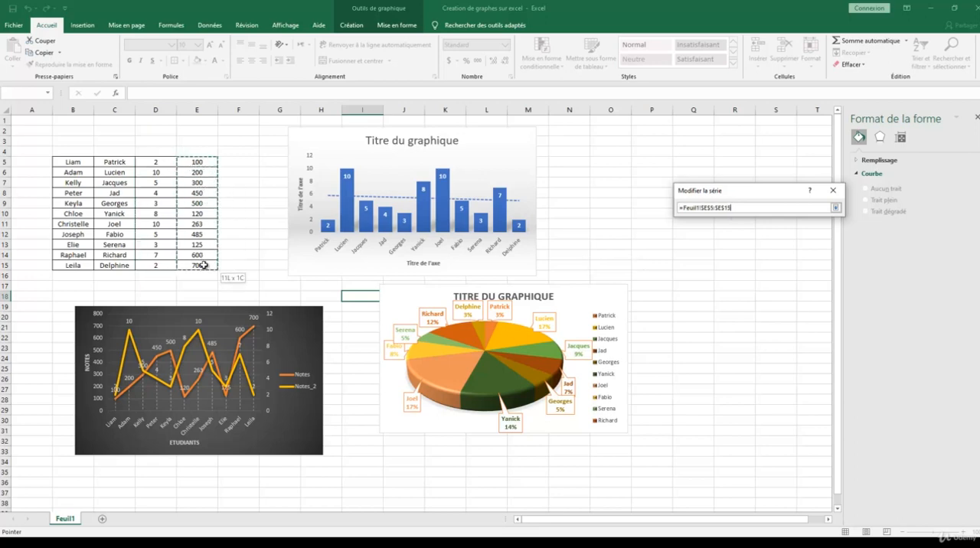
{"action": "left_click", "coordinate": [836, 208]}
{"action": "left_click", "coordinate": [783, 255]}
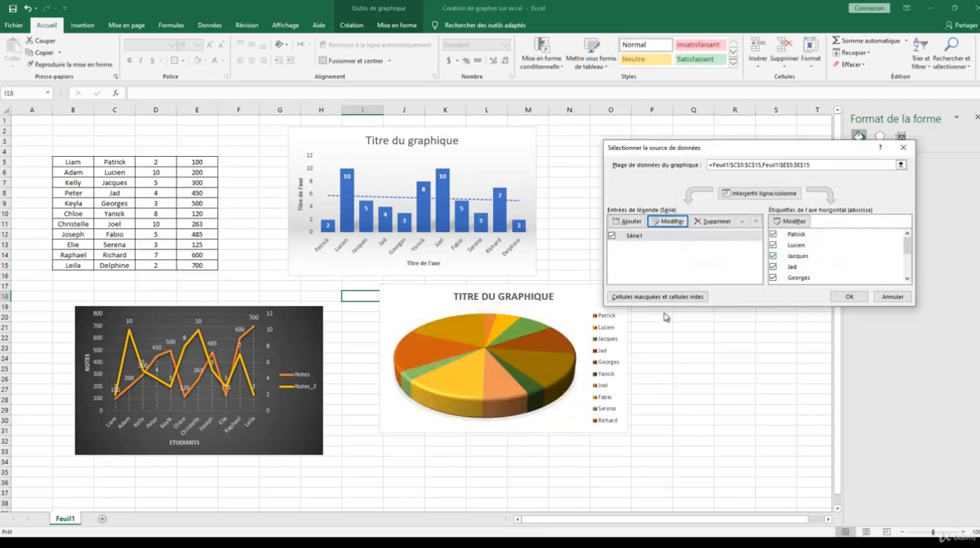
{"action": "left_click", "coordinate": [848, 297]}
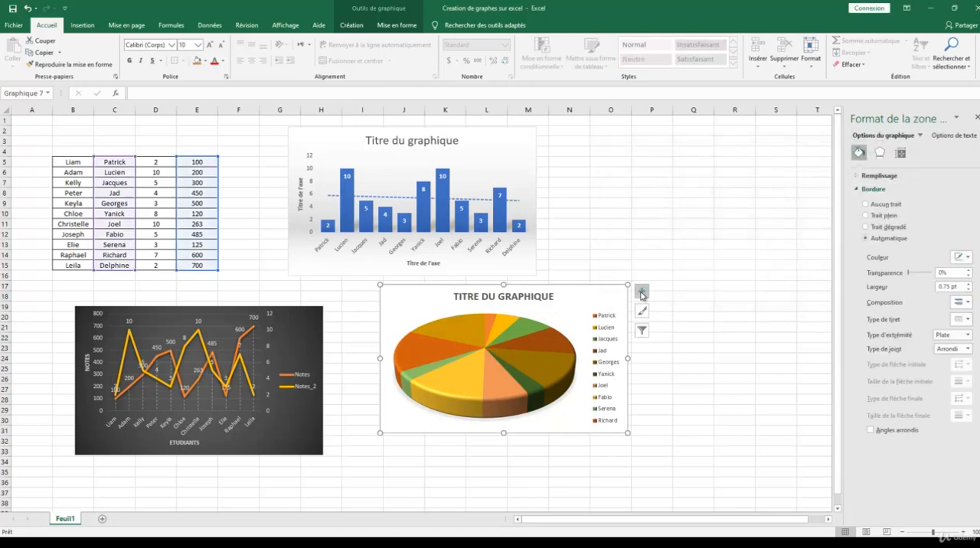
Step: Show data labels on the pie chart and deselect the chart
{"action": "left_click", "coordinate": [642, 294]}
{"action": "left_click", "coordinate": [666, 314]}
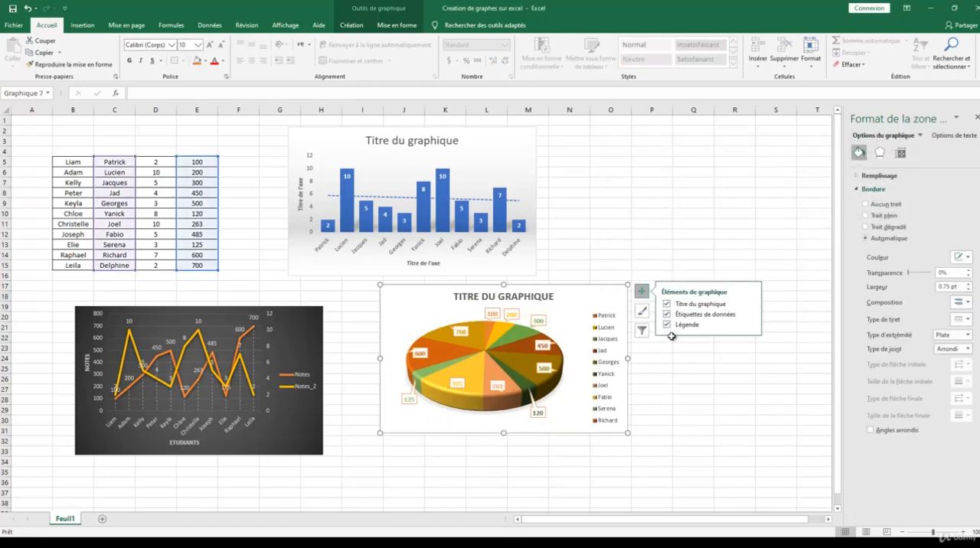
{"action": "left_click", "coordinate": [680, 360]}
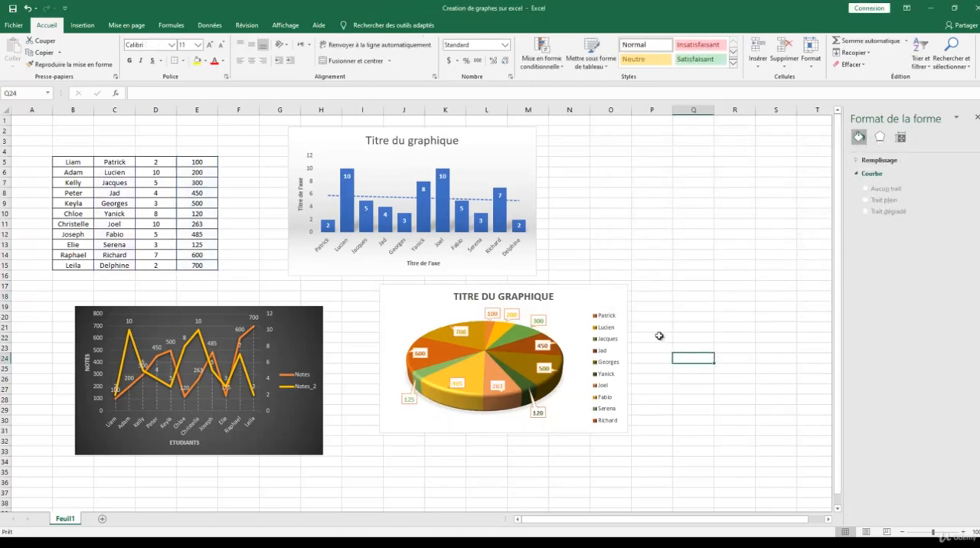
Step: Move the pie chart's highlighted value range in the table from column E to D5:D15
{"action": "left_click", "coordinate": [584, 299]}
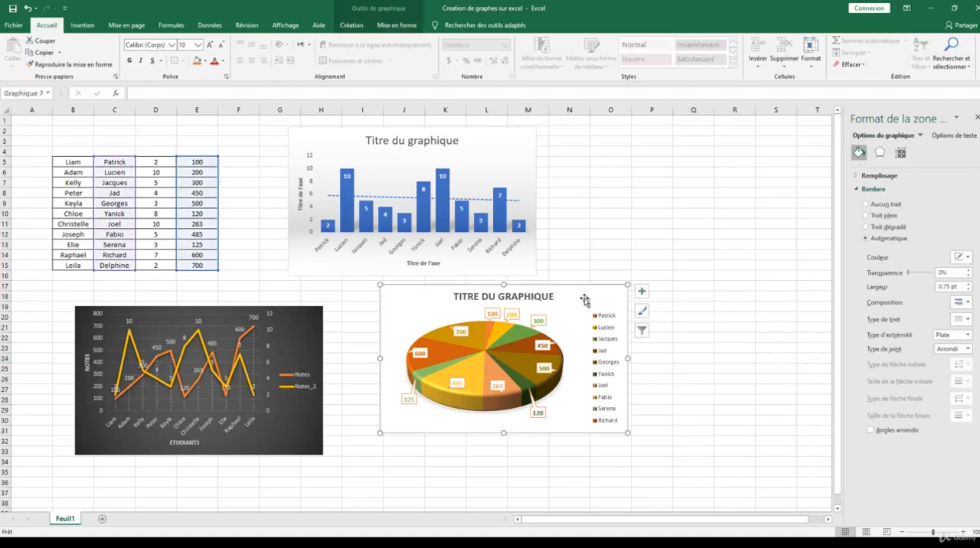
{"action": "right_click", "coordinate": [584, 298]}
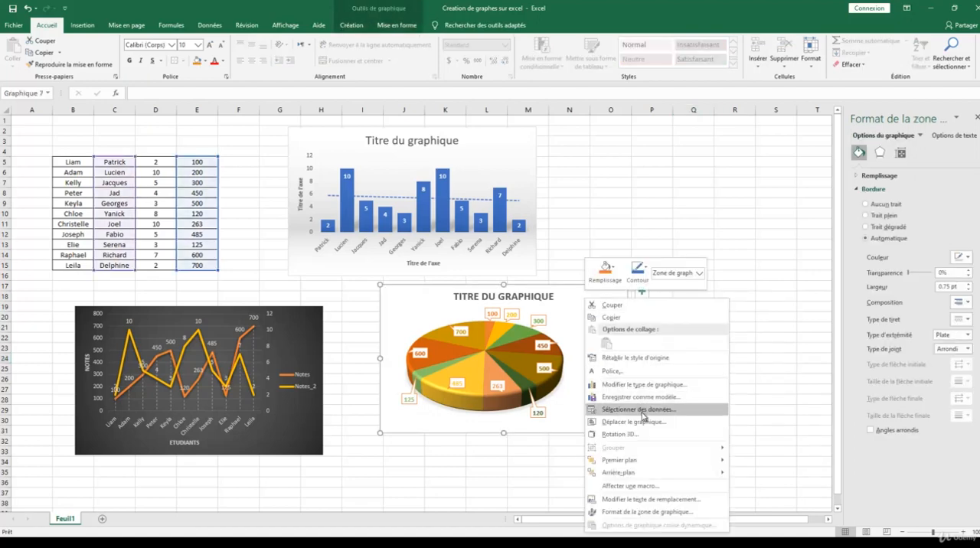
{"action": "left_click", "coordinate": [558, 309]}
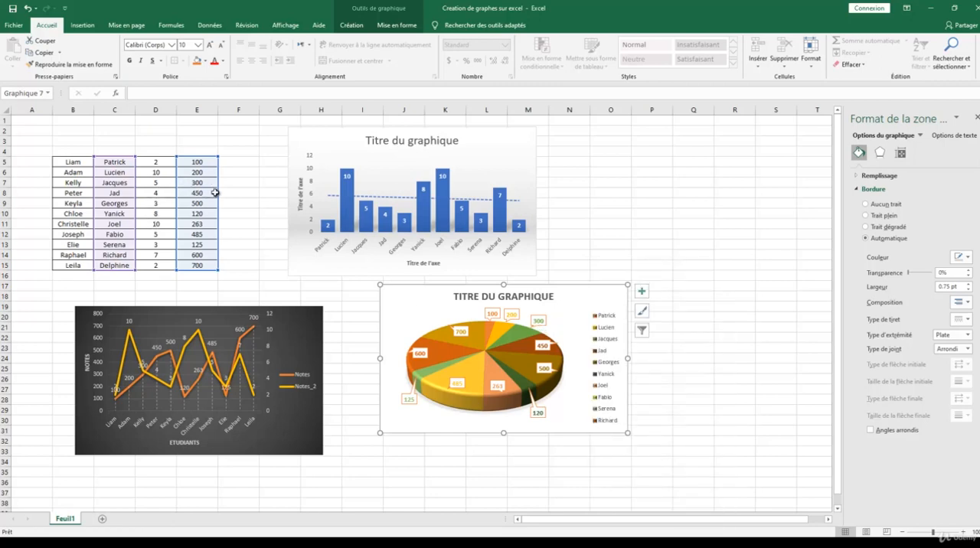
{"action": "left_click_drag", "start_coordinate": [192, 195], "coordinate": [164, 196]}
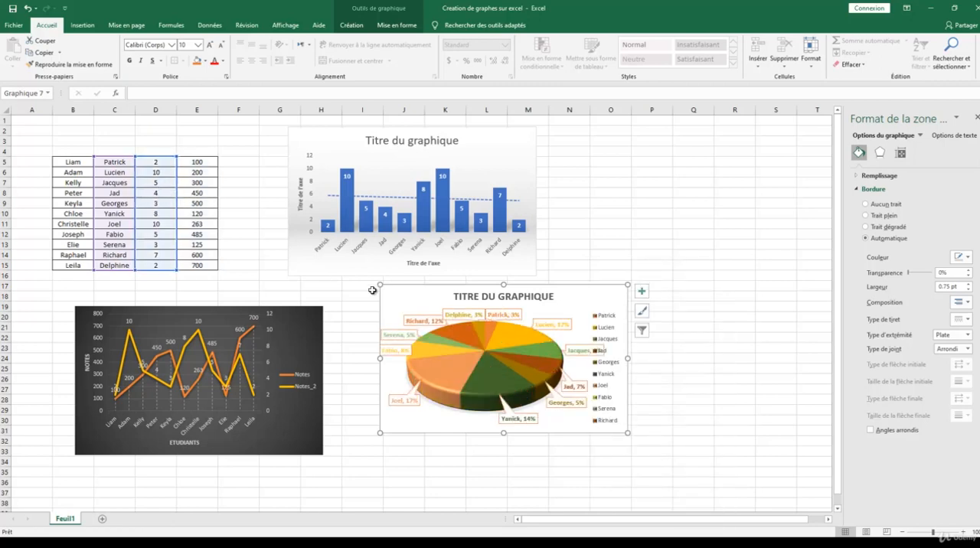
{"action": "left_click", "coordinate": [593, 254]}
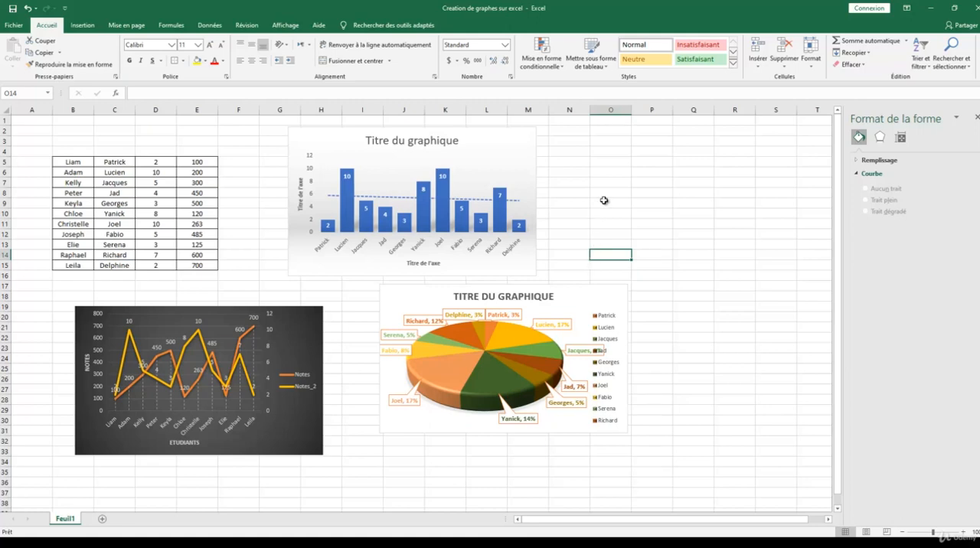
Step: Insert an empty scatter chart with smooth lines and markers from cell O3 and place it beside the column chart
{"action": "left_click", "coordinate": [599, 141]}
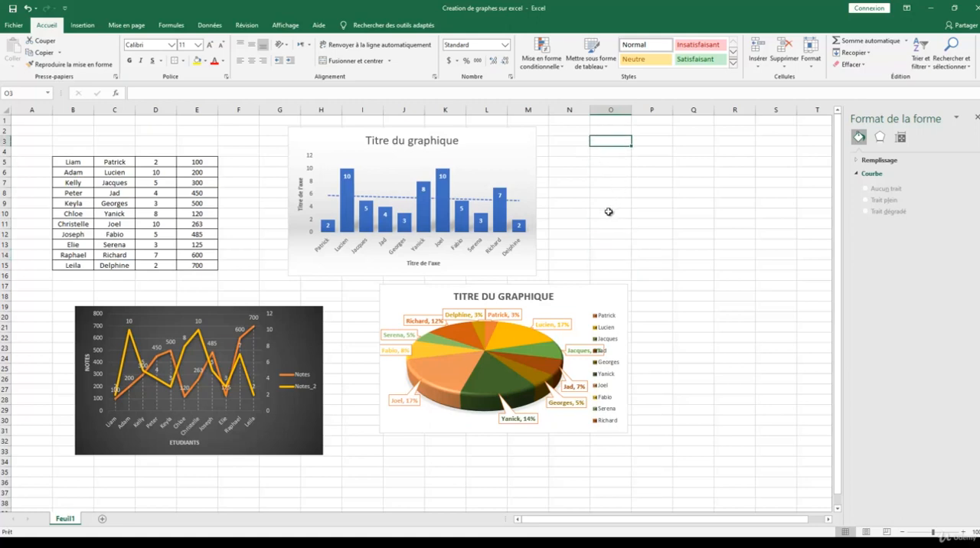
{"action": "left_click", "coordinate": [90, 27]}
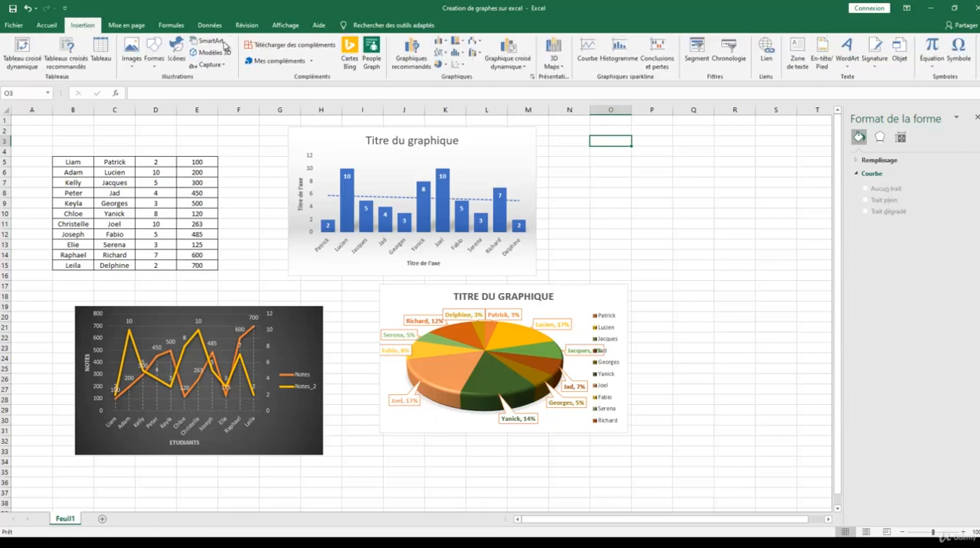
{"action": "left_click", "coordinate": [443, 53]}
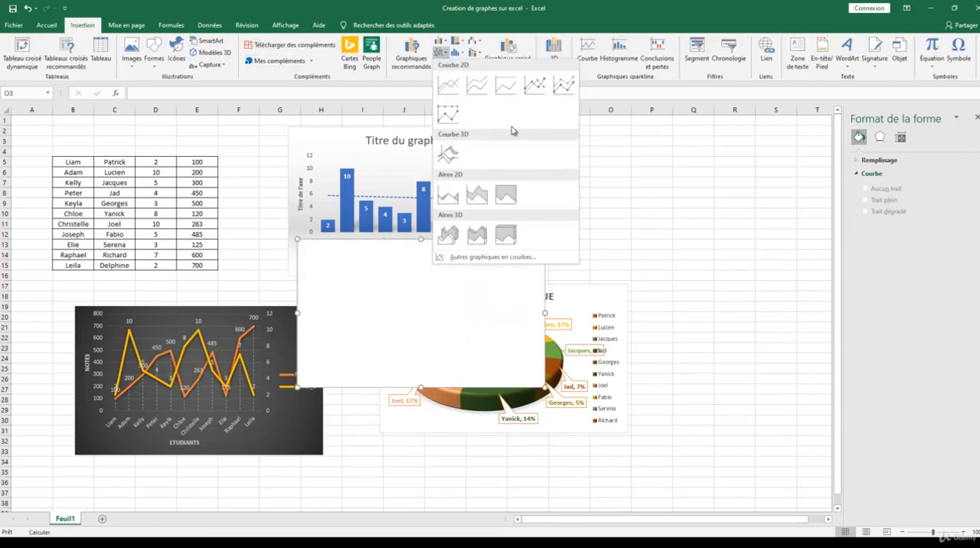
{"action": "left_click", "coordinate": [443, 54]}
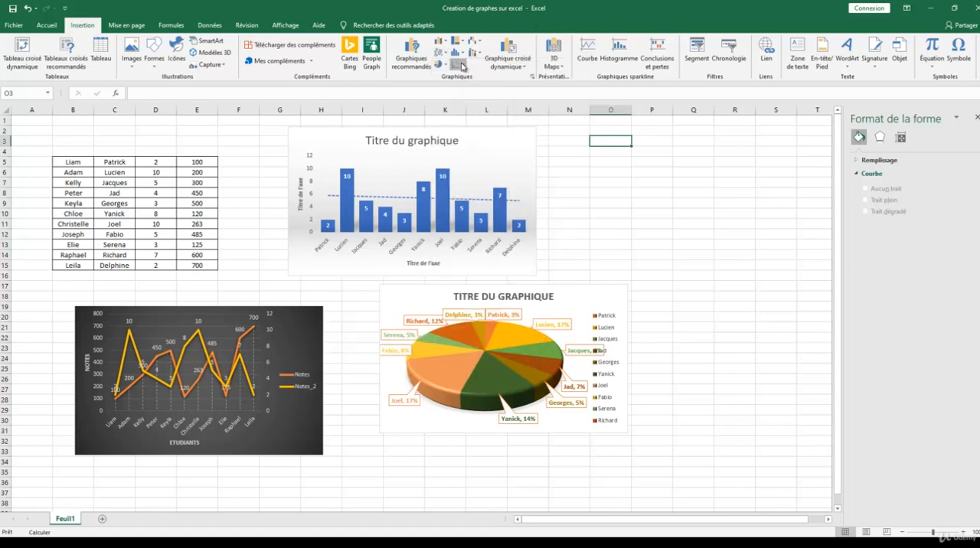
{"action": "left_click", "coordinate": [458, 64]}
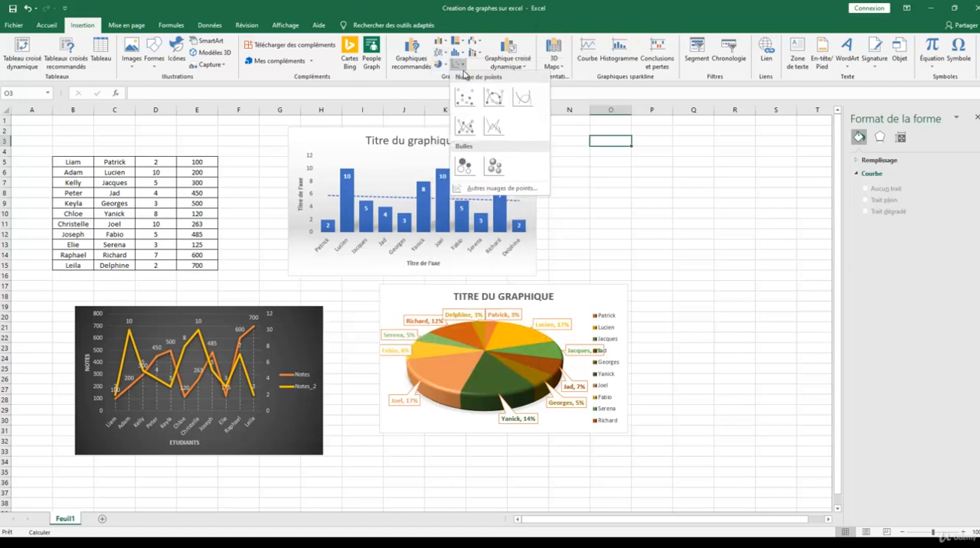
{"action": "left_click", "coordinate": [494, 97]}
{"action": "left_click_drag", "start_coordinate": [459, 263], "coordinate": [730, 152]}
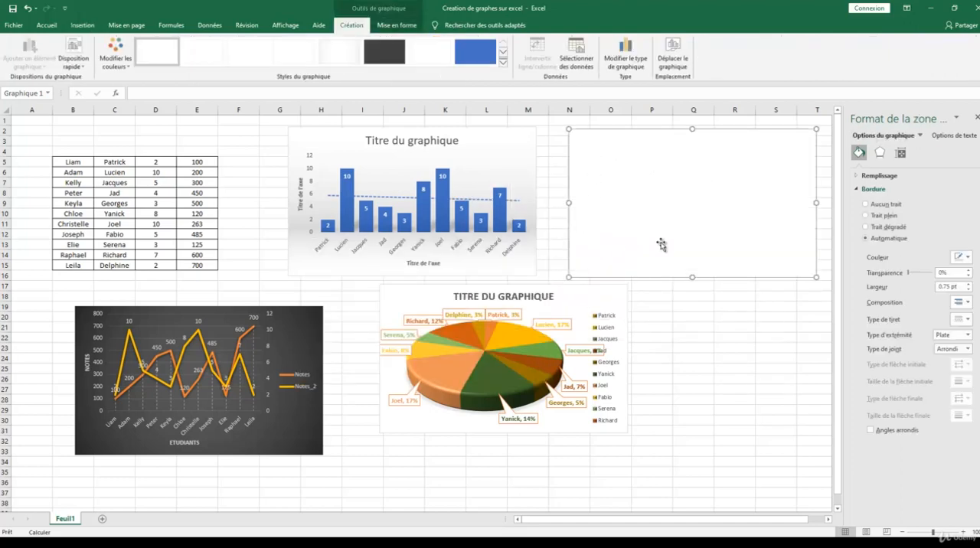
Step: Add a data series to the empty scatter chart with D5:D15 as its X values
{"action": "right_click", "coordinate": [648, 164]}
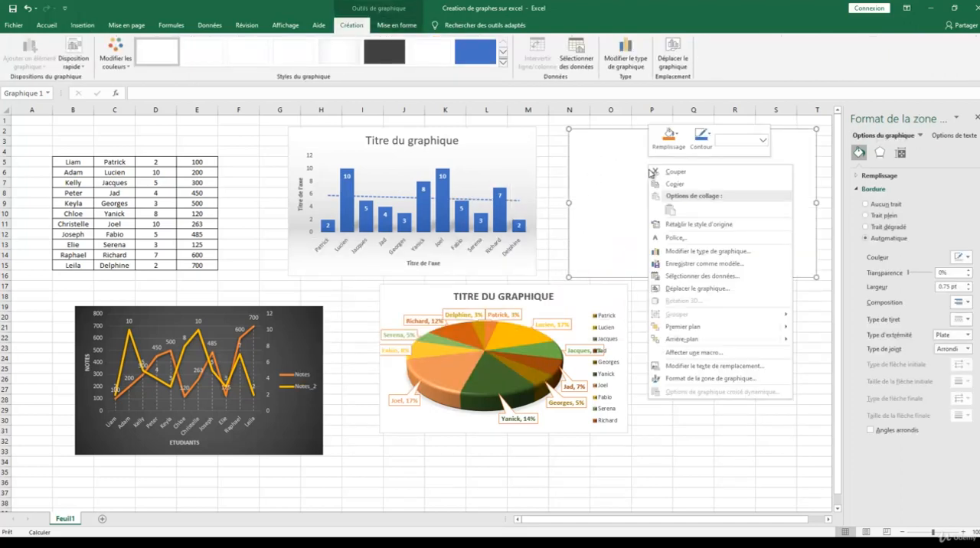
{"action": "left_click", "coordinate": [693, 278]}
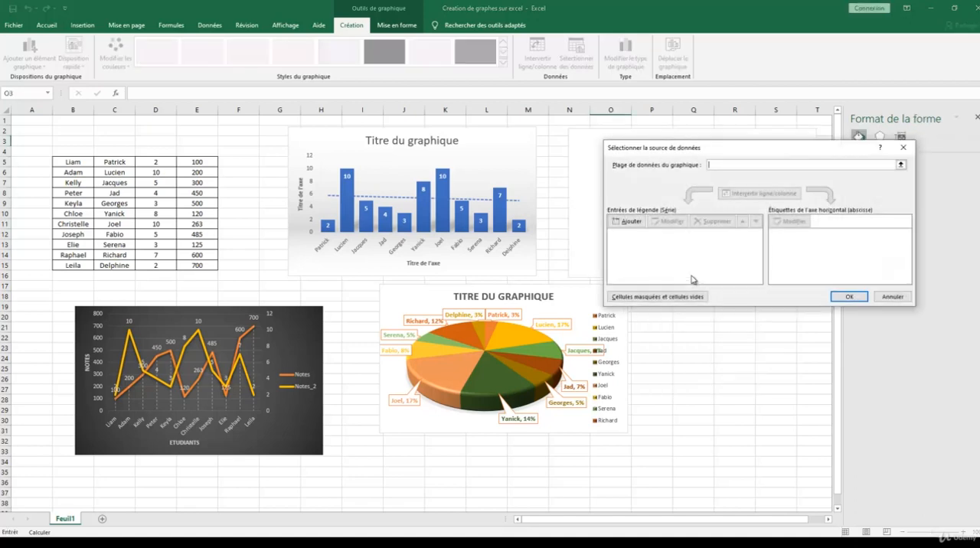
{"action": "left_click", "coordinate": [631, 223]}
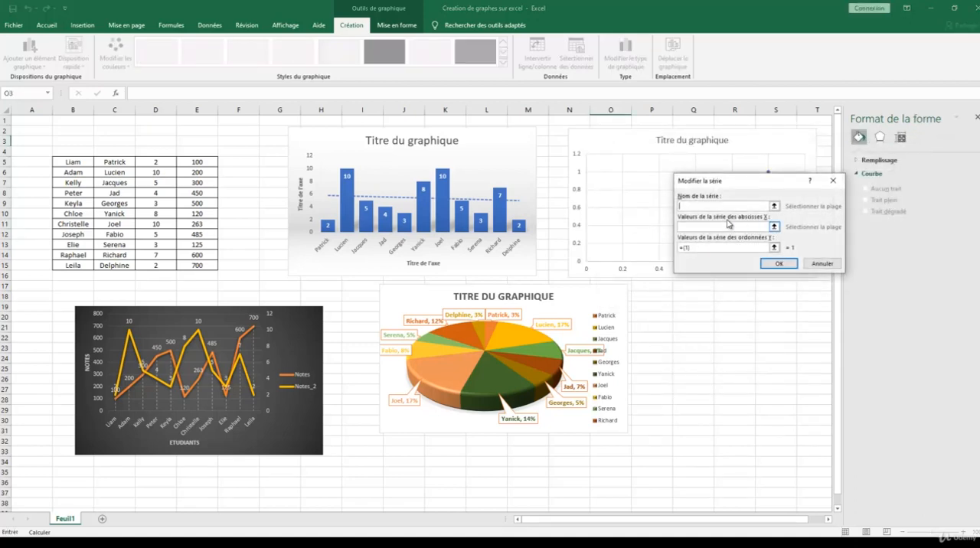
{"action": "left_click", "coordinate": [774, 227]}
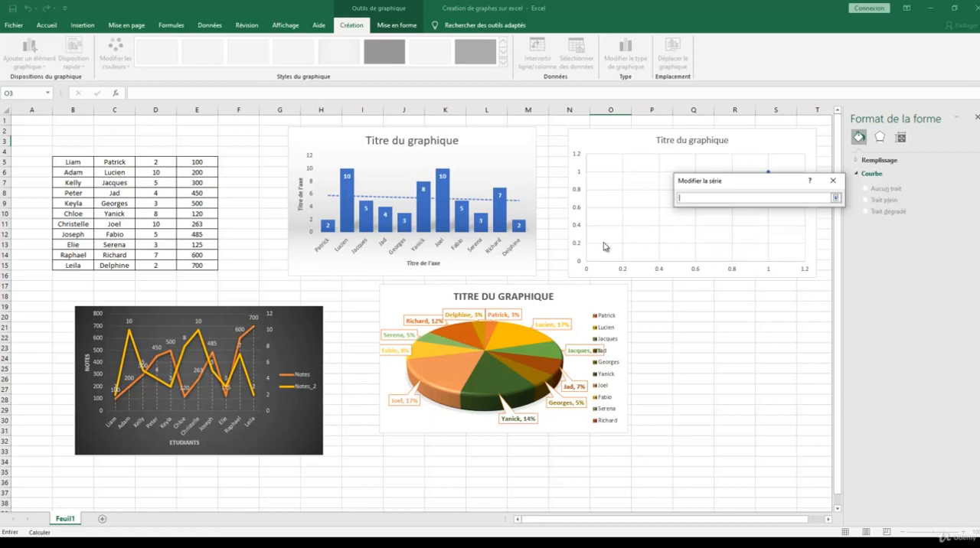
{"action": "left_click_drag", "start_coordinate": [164, 162], "coordinate": [173, 265]}
{"action": "left_click", "coordinate": [836, 197]}
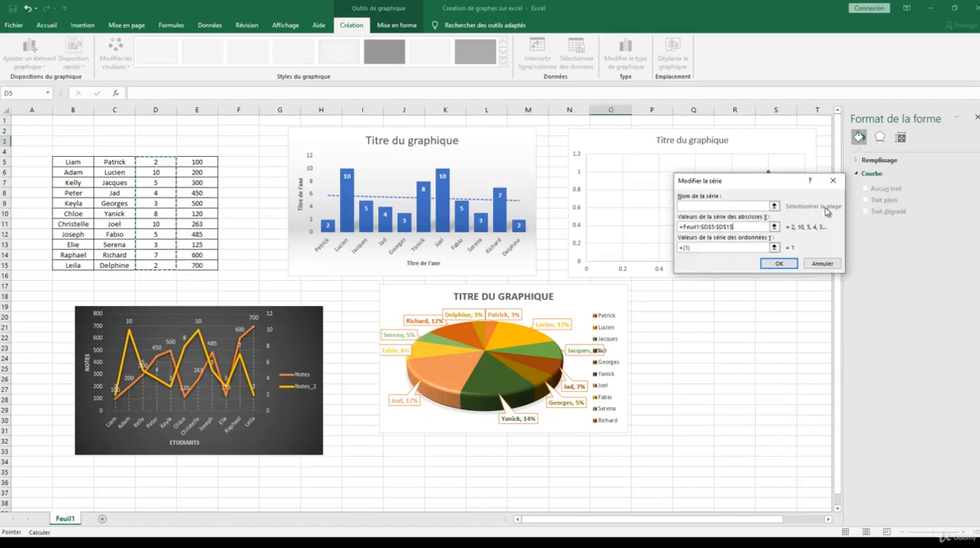
Step: Set the scatter series' Y values to E5:E15, name it Notes, and apply the data source
{"action": "left_click", "coordinate": [778, 249]}
{"action": "left_click_drag", "start_coordinate": [197, 162], "coordinate": [201, 265]}
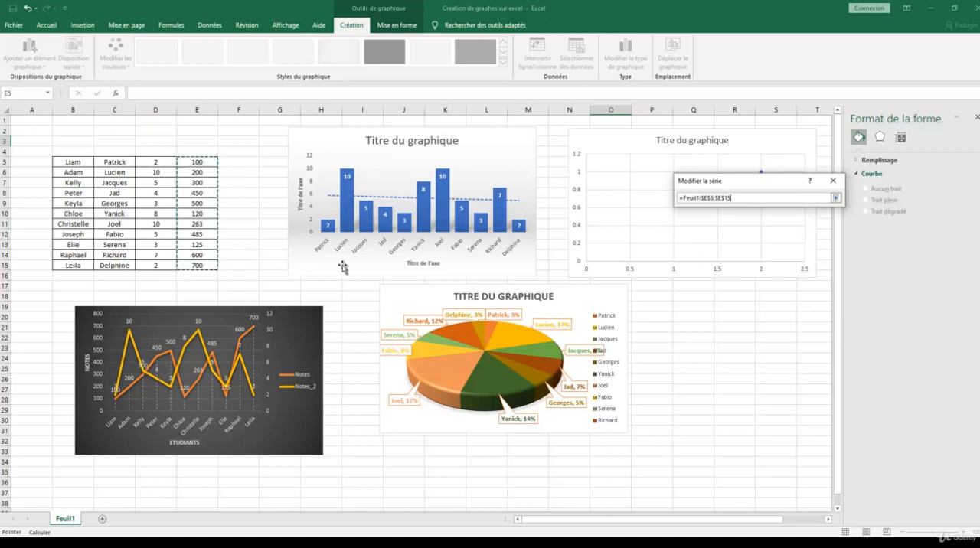
{"action": "left_click", "coordinate": [836, 197]}
{"action": "left_click", "coordinate": [718, 207]}
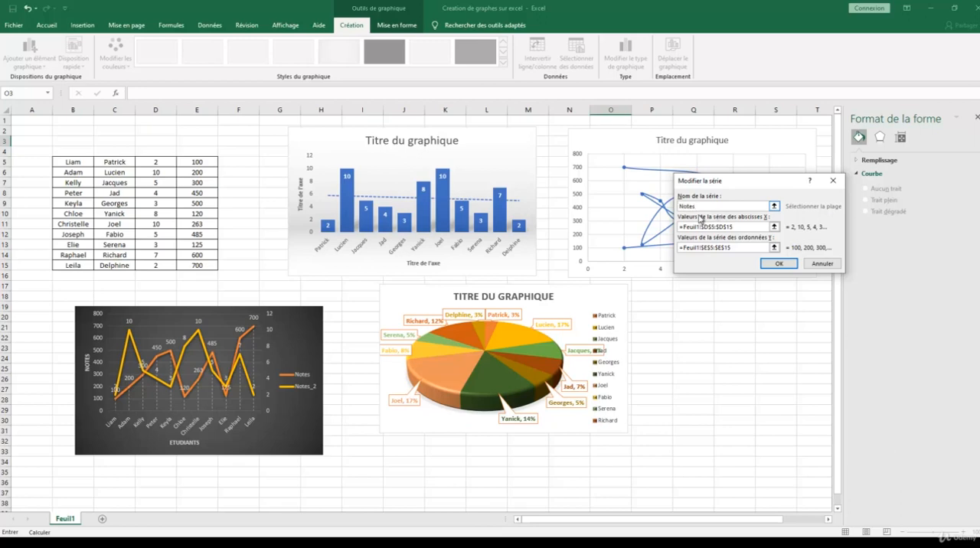
{"action": "left_click", "coordinate": [770, 263]}
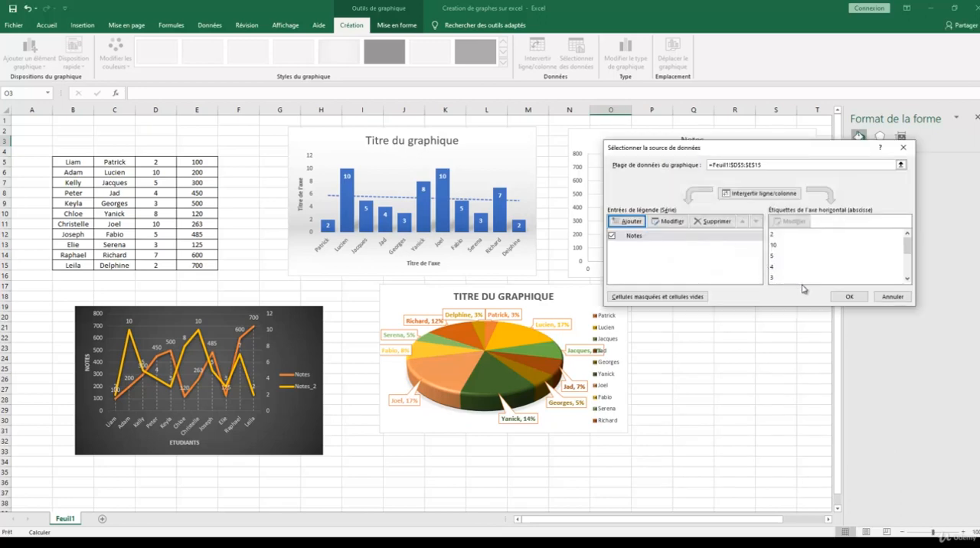
{"action": "left_click", "coordinate": [849, 296]}
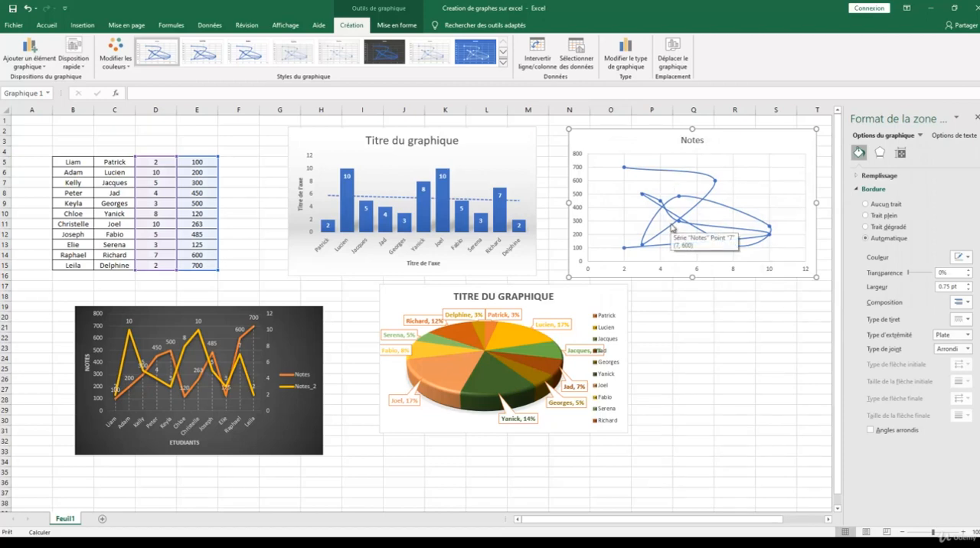
Step: Change the Notes chart to a plain scatter type with markers only and deselect it
{"action": "right_click", "coordinate": [719, 150]}
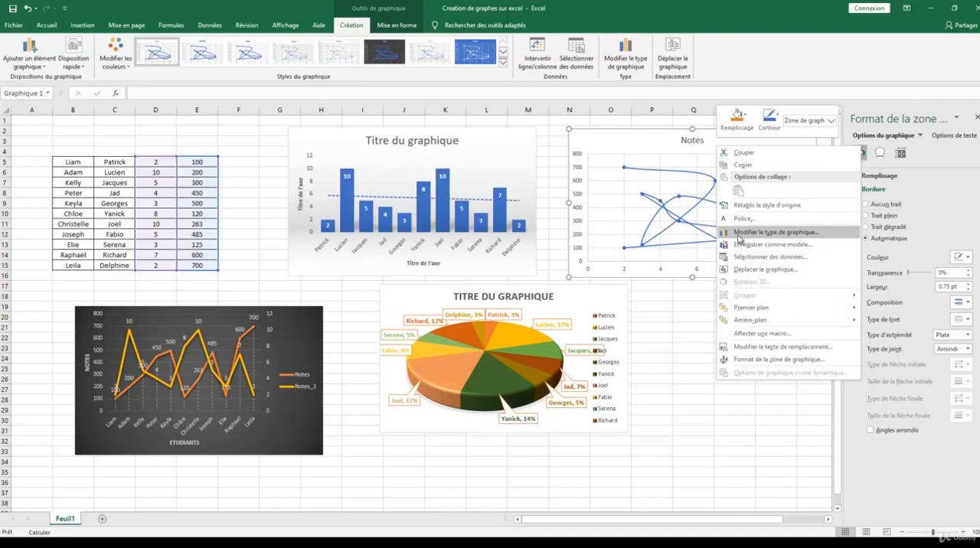
{"action": "left_click", "coordinate": [744, 232]}
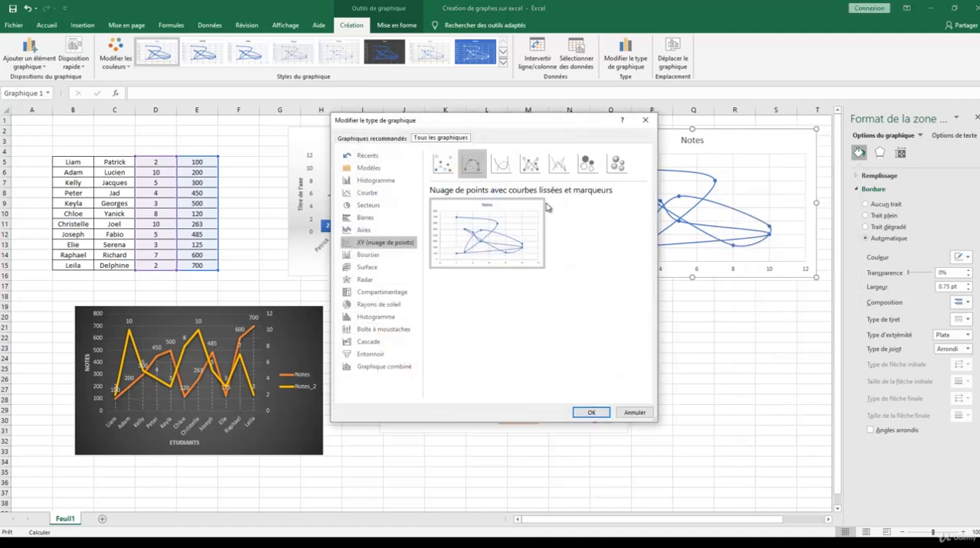
{"action": "left_click", "coordinate": [535, 168]}
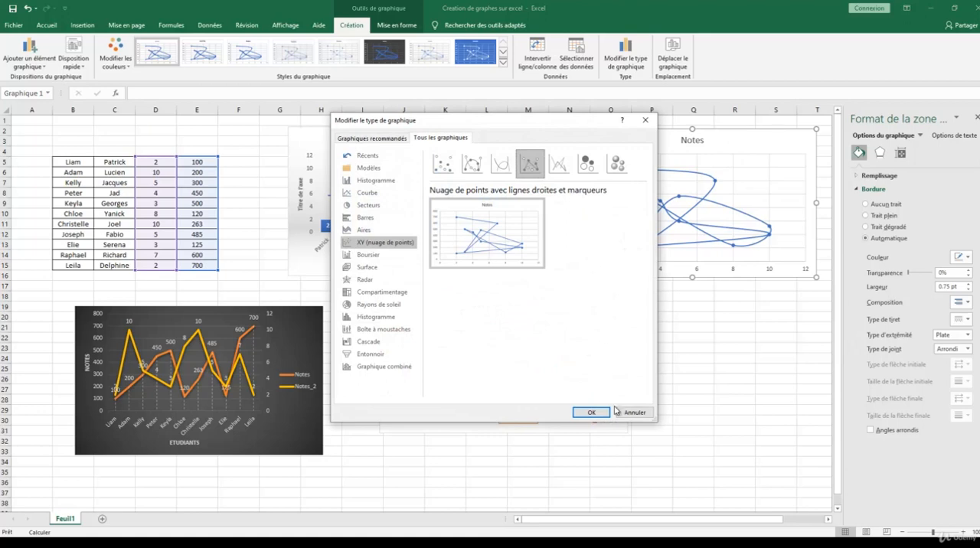
{"action": "left_click", "coordinate": [443, 163]}
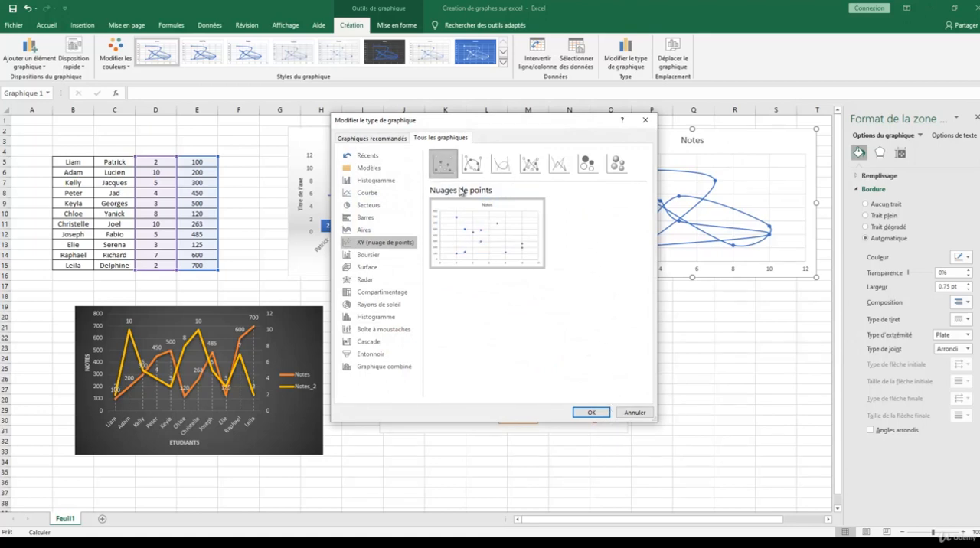
{"action": "left_click", "coordinate": [594, 413]}
{"action": "left_click", "coordinate": [719, 327]}
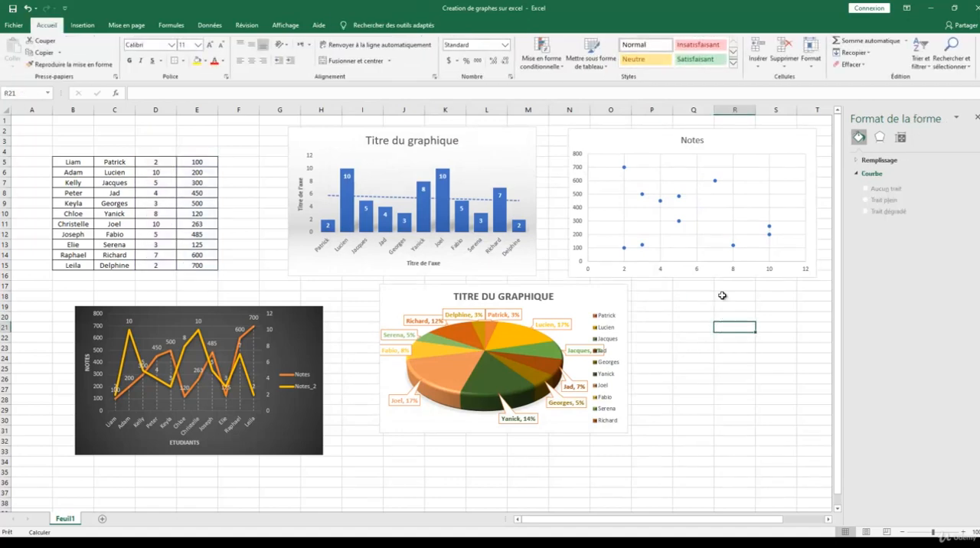
Step: Set the scatter chart's horizontal axis maximum to 14 and its major unit to 1
{"action": "left_click", "coordinate": [659, 269]}
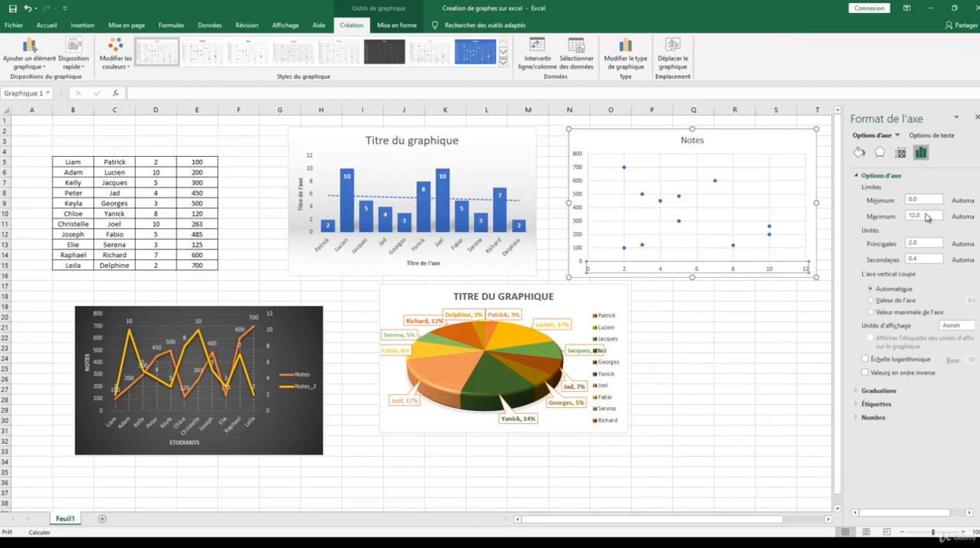
{"action": "left_click_drag", "start_coordinate": [927, 217], "coordinate": [899, 221]}
{"action": "type", "text": "14"}
{"action": "left_click", "coordinate": [929, 200]}
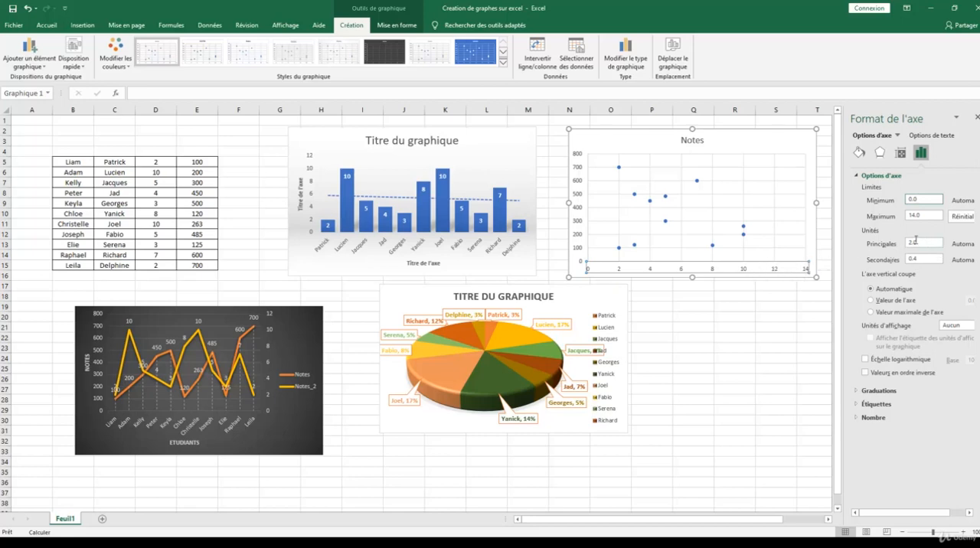
{"action": "double_click", "coordinate": [916, 242]}
{"action": "type", "text": "1"}
{"action": "left_click", "coordinate": [925, 259]}
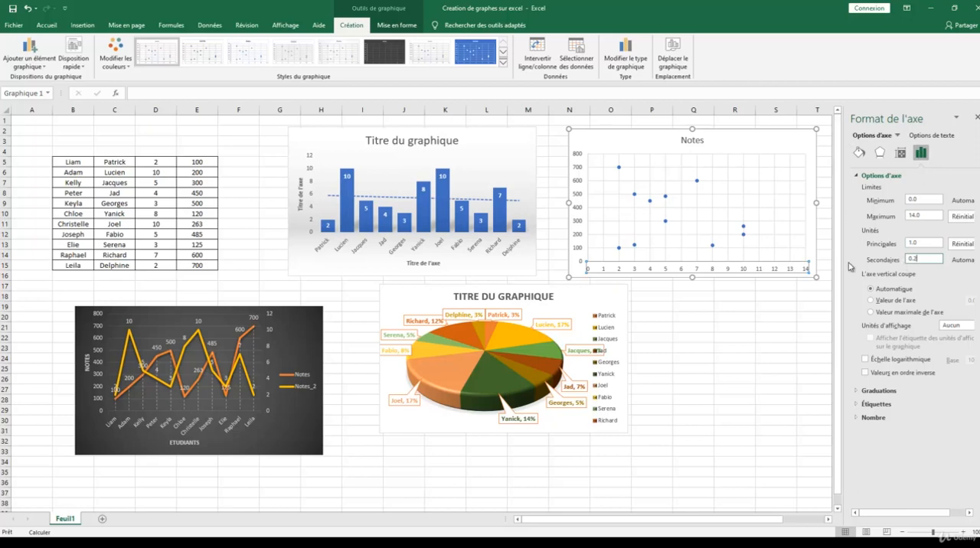
Step: Give the scatter series' markers a solid red fill and deselect the chart
{"action": "left_click", "coordinate": [860, 151]}
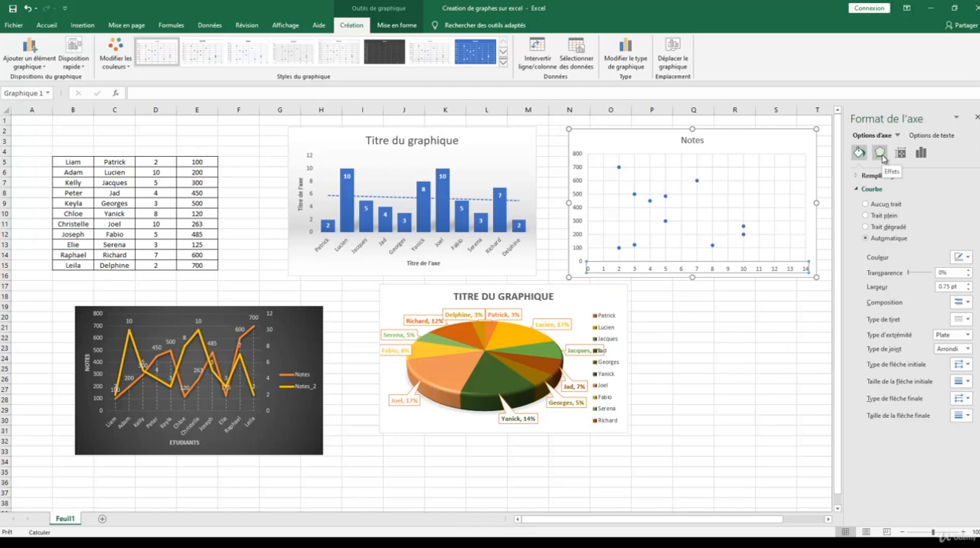
{"action": "left_click", "coordinate": [650, 203]}
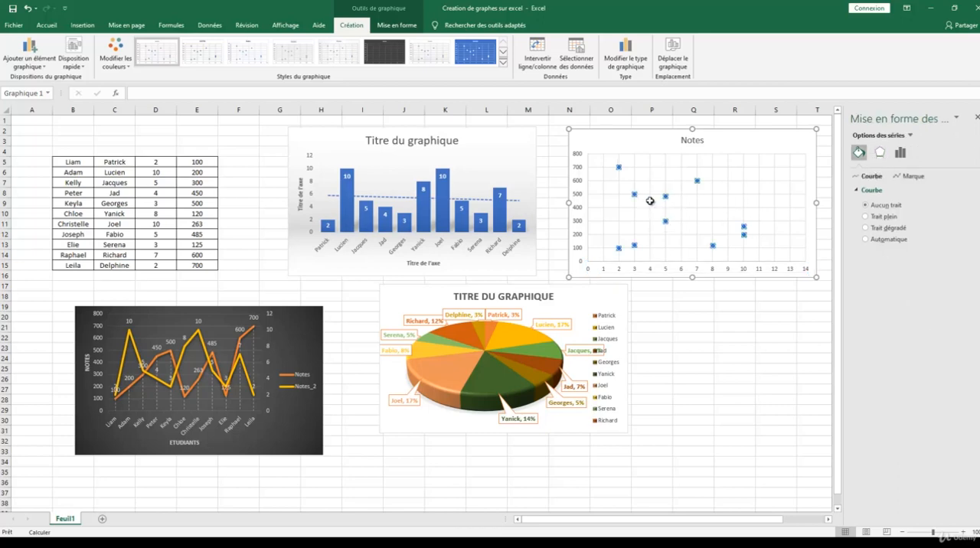
{"action": "left_click", "coordinate": [907, 178]}
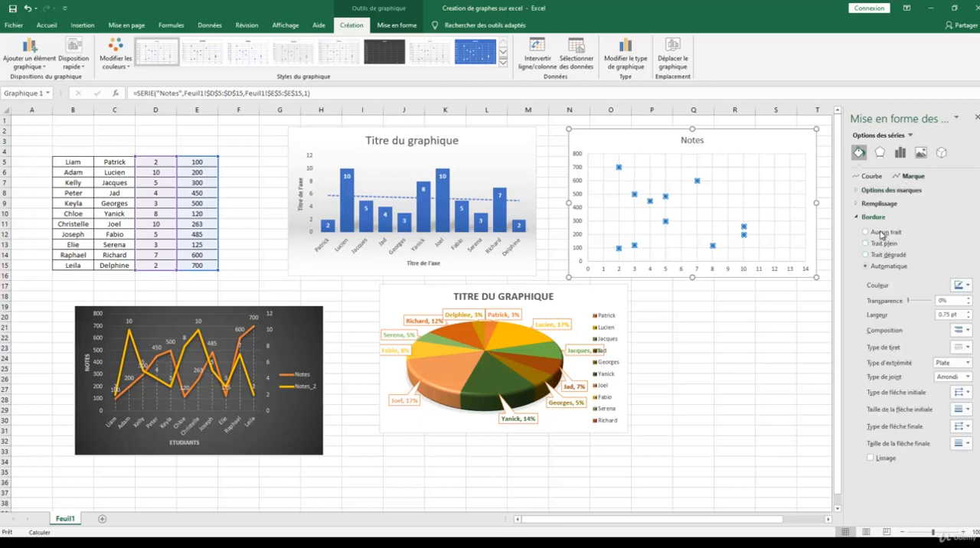
{"action": "left_click", "coordinate": [892, 203]}
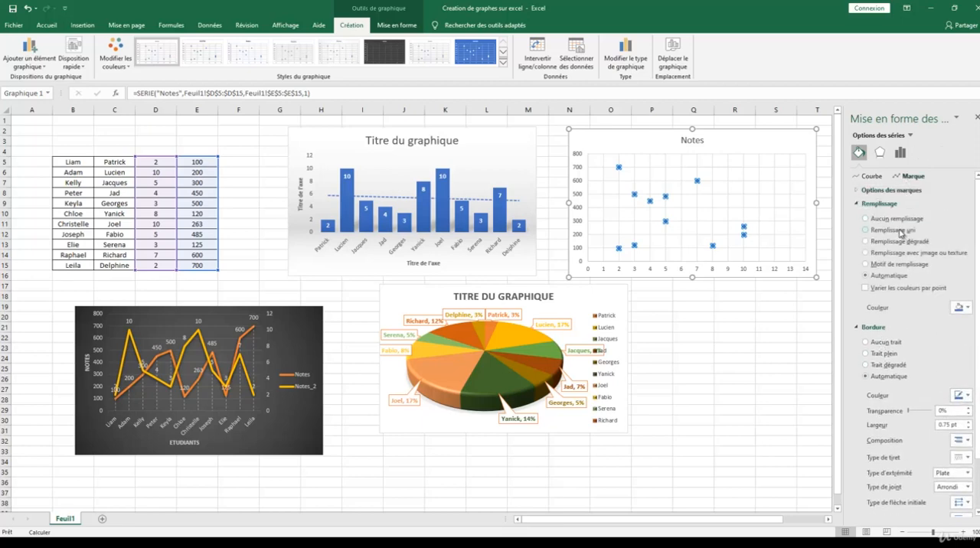
{"action": "left_click", "coordinate": [866, 230]}
{"action": "left_click", "coordinate": [967, 307]}
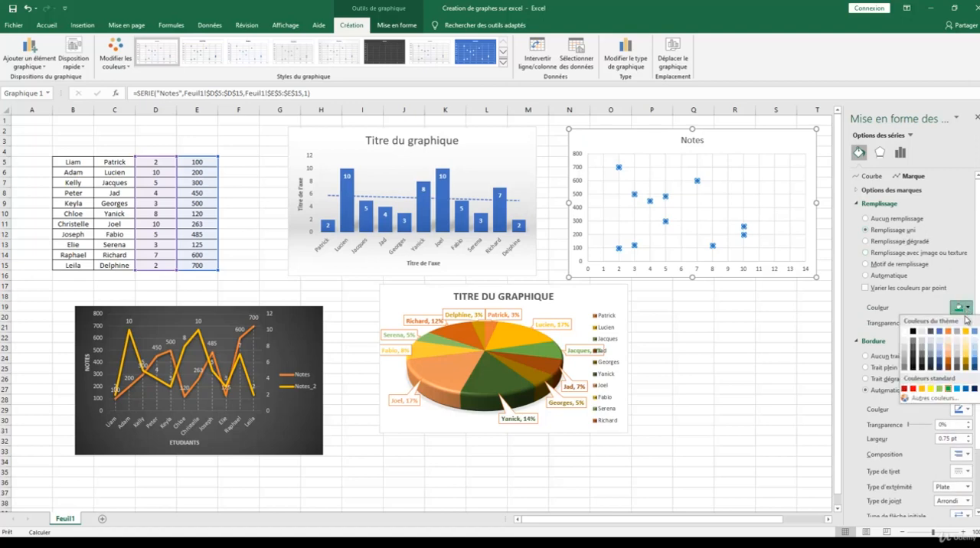
{"action": "left_click", "coordinate": [913, 389]}
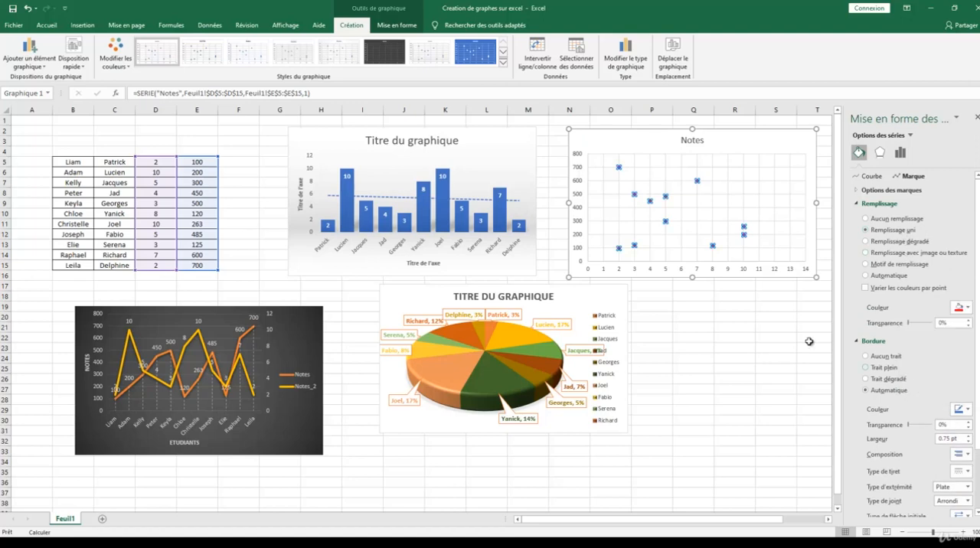
{"action": "left_click", "coordinate": [758, 327]}
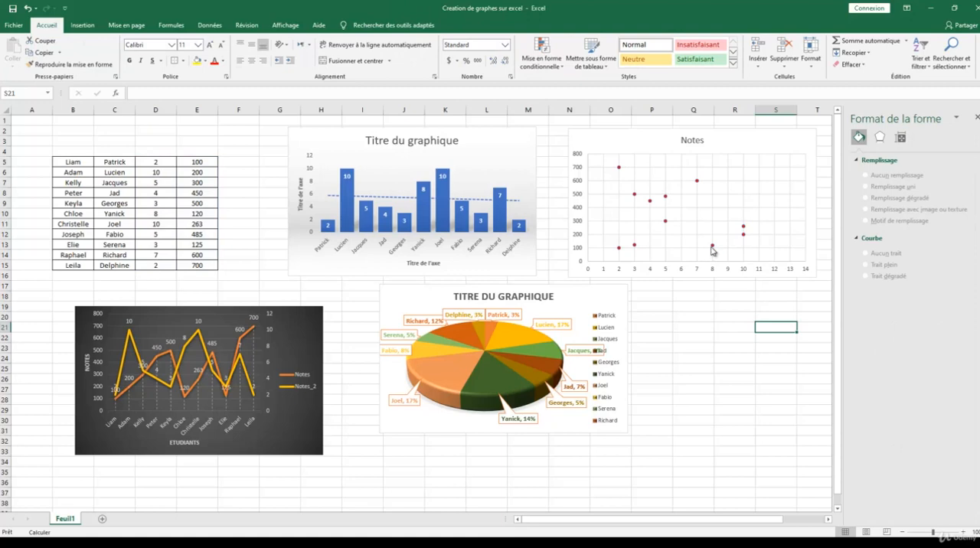
Step: Insert a new chart sheet in front of Feuil1
{"action": "mouse_move", "coordinate": [712, 250]}
{"action": "right_click", "coordinate": [68, 523]}
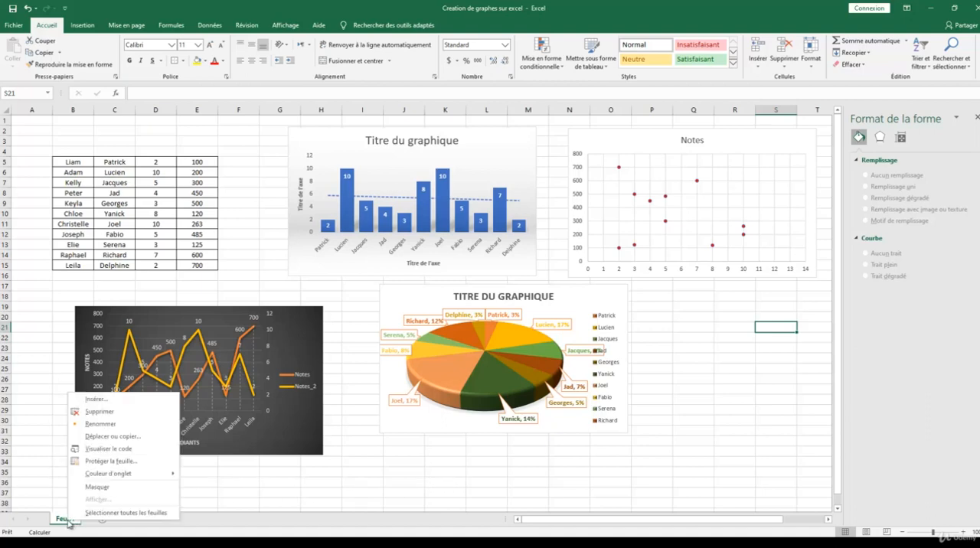
{"action": "left_click", "coordinate": [99, 399]}
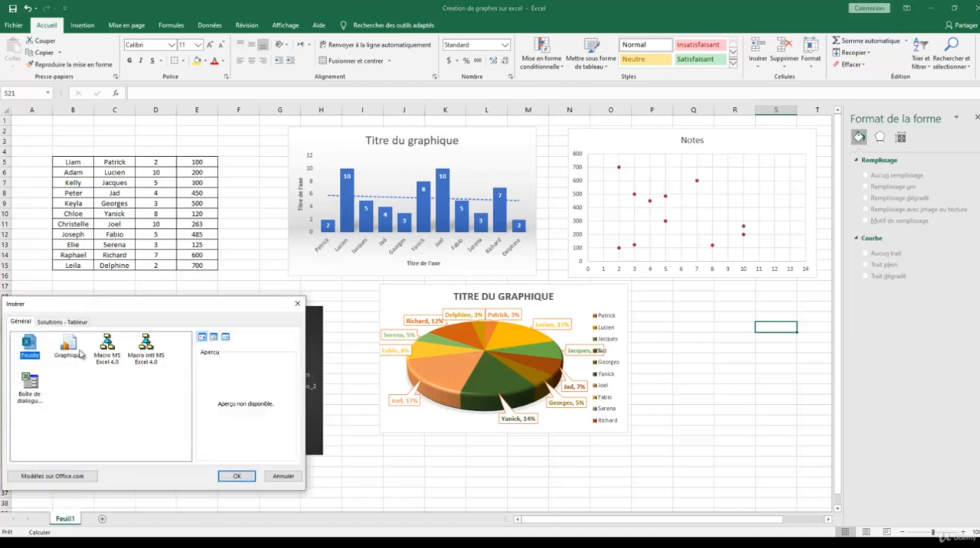
{"action": "left_click", "coordinate": [68, 345]}
{"action": "left_click", "coordinate": [235, 476]}
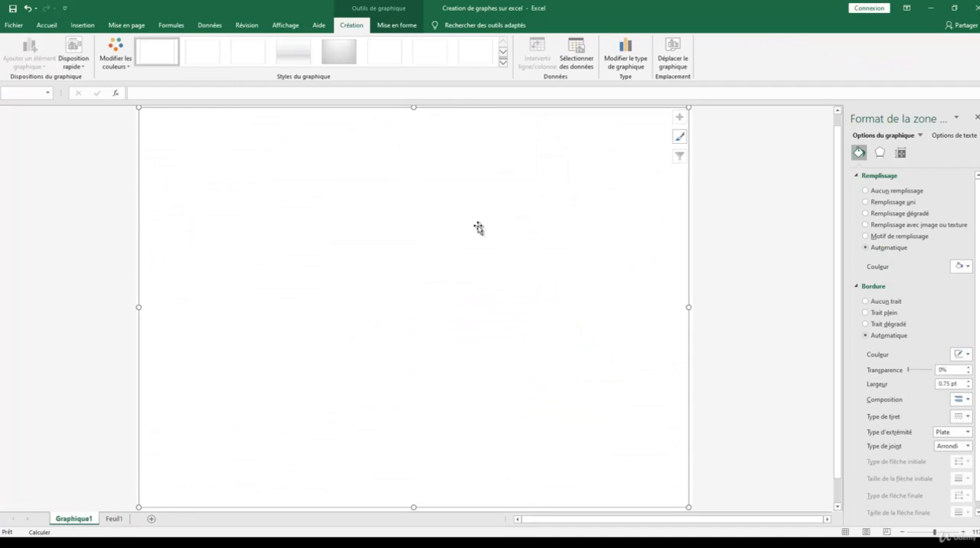
Step: Change the empty chart sheet's chart type to XY scatter with markers only
{"action": "right_click", "coordinate": [450, 235]}
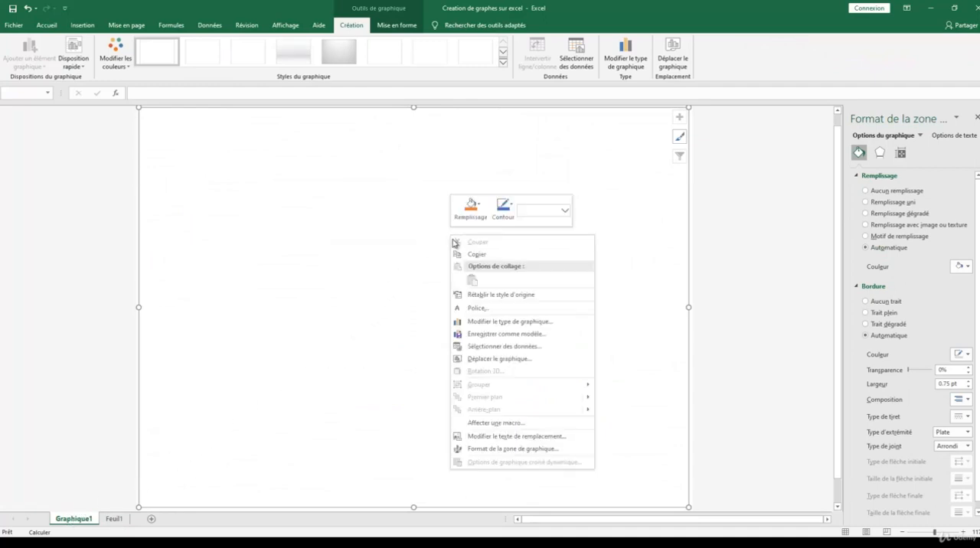
{"action": "left_click", "coordinate": [503, 322]}
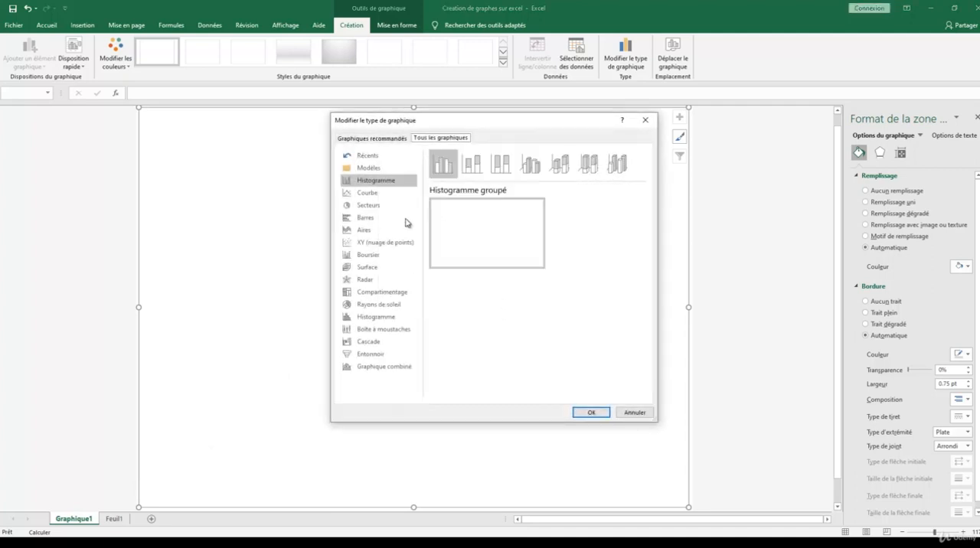
{"action": "left_click", "coordinate": [376, 243]}
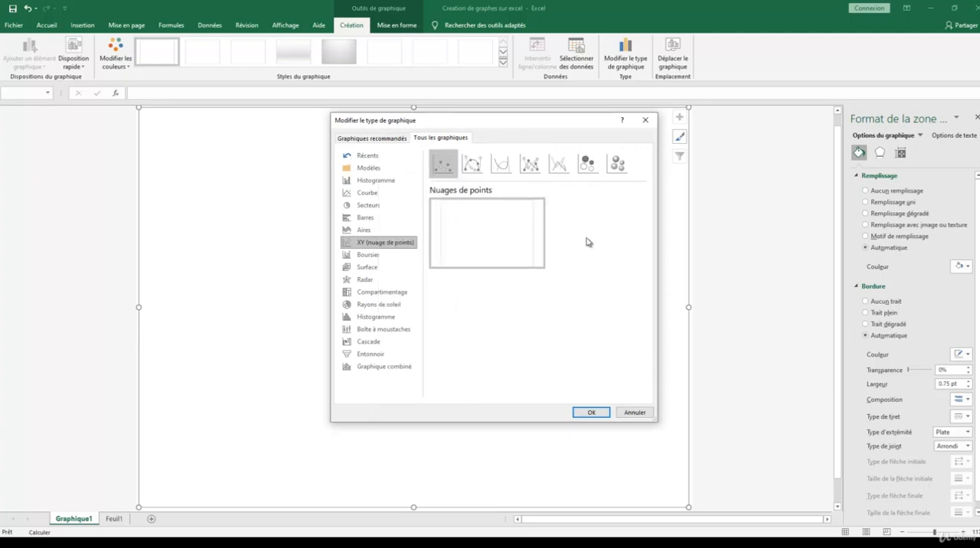
{"action": "left_click", "coordinate": [588, 411]}
Step: Add a data series to the empty scatter chart with X values from Feuil1 cells D5:D15
{"action": "right_click", "coordinate": [448, 253]}
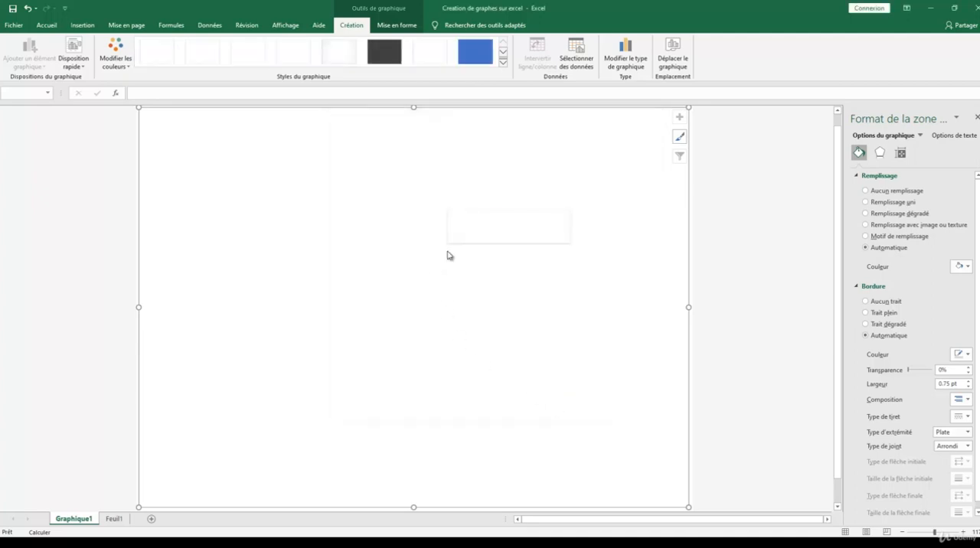
{"action": "left_click", "coordinate": [497, 362]}
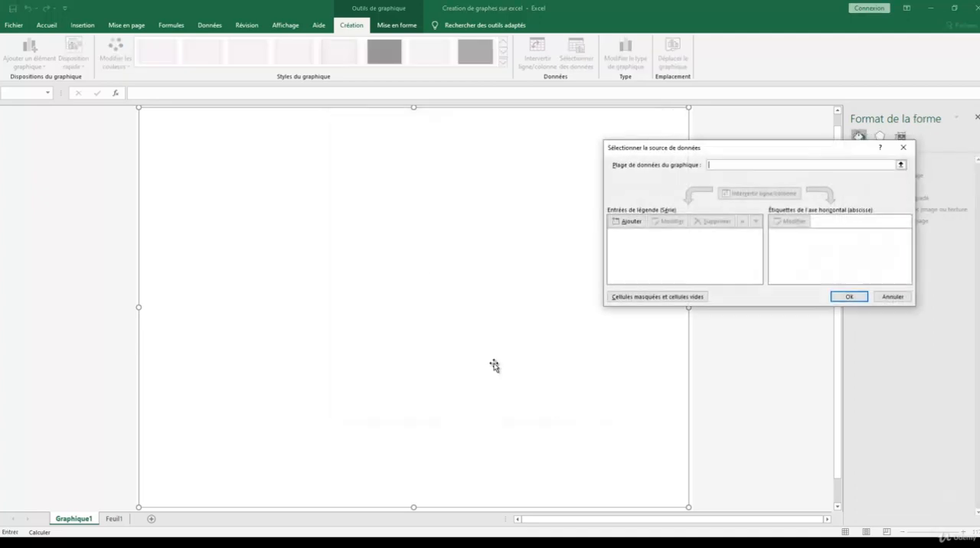
{"action": "left_click", "coordinate": [627, 222]}
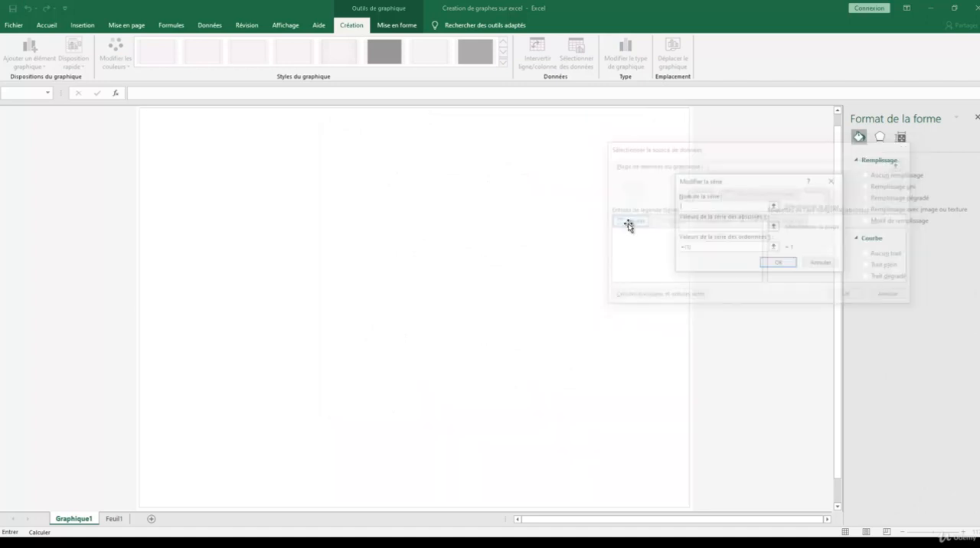
{"action": "left_click", "coordinate": [772, 225]}
{"action": "left_click", "coordinate": [108, 521]}
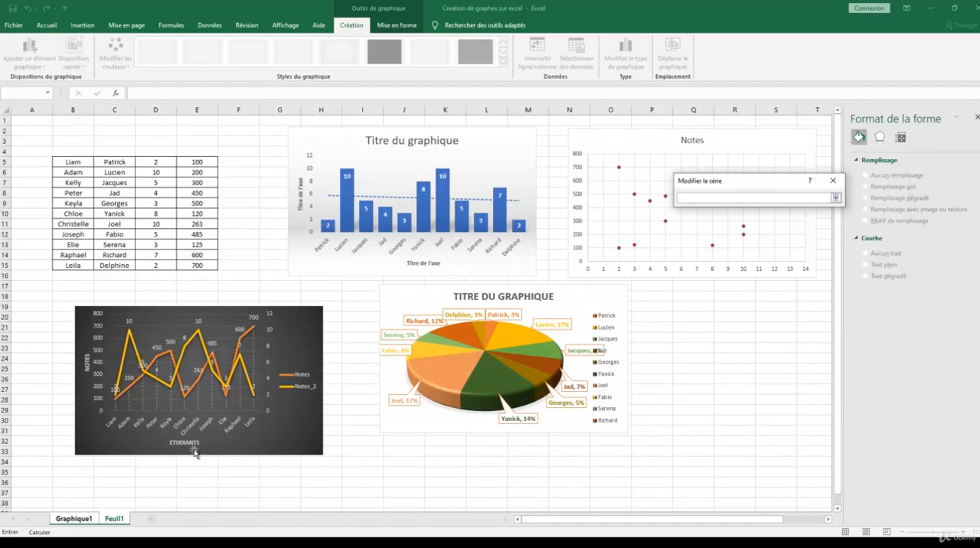
{"action": "left_click_drag", "start_coordinate": [161, 166], "coordinate": [161, 265]}
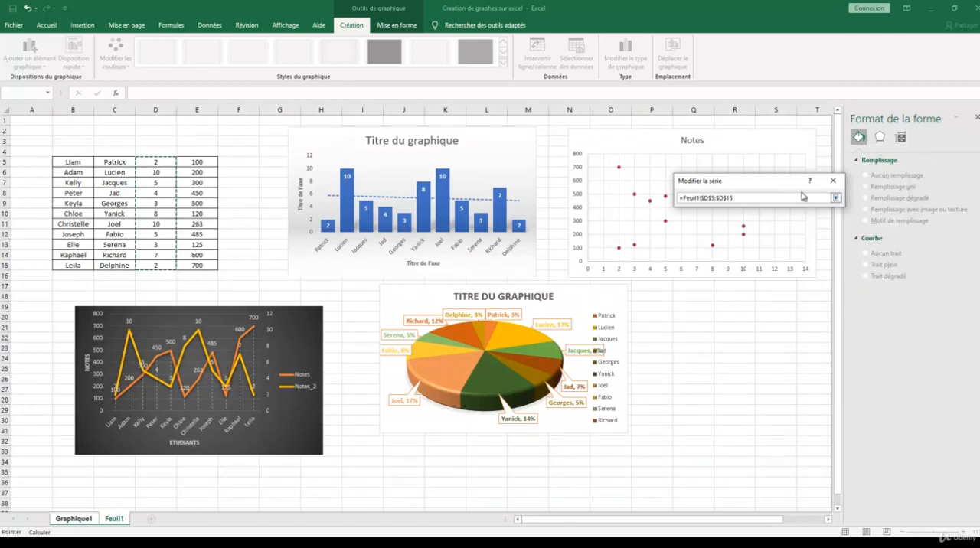
{"action": "left_click", "coordinate": [838, 199]}
Step: Set the new series' Y values to Feuil1 cells E5:E15 and accept the data source
{"action": "left_click", "coordinate": [781, 249]}
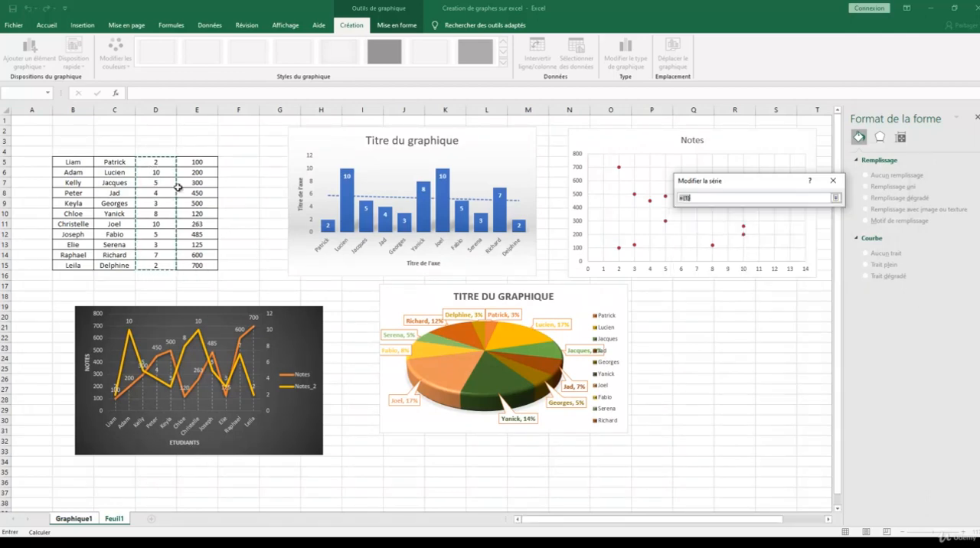
{"action": "left_click_drag", "start_coordinate": [198, 163], "coordinate": [197, 265]}
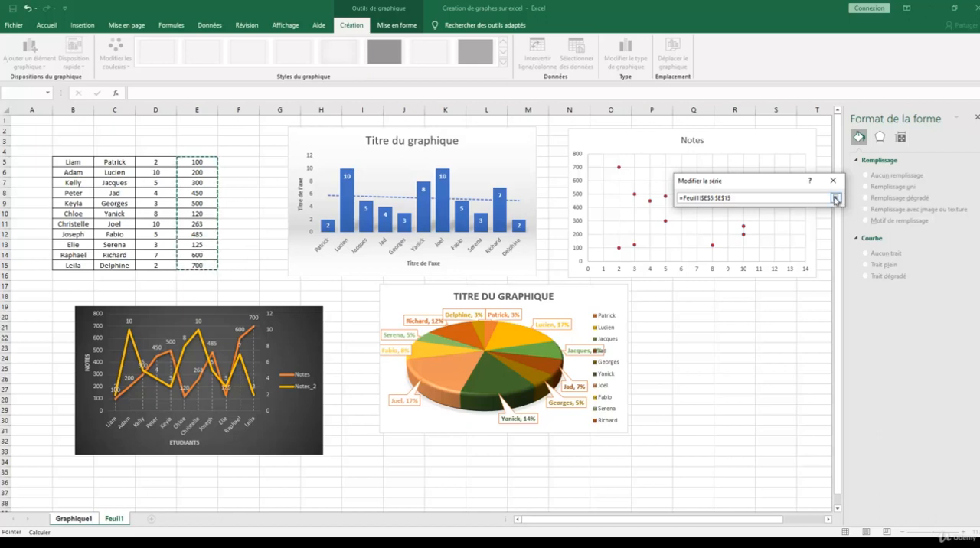
{"action": "left_click", "coordinate": [838, 198]}
{"action": "left_click", "coordinate": [776, 264]}
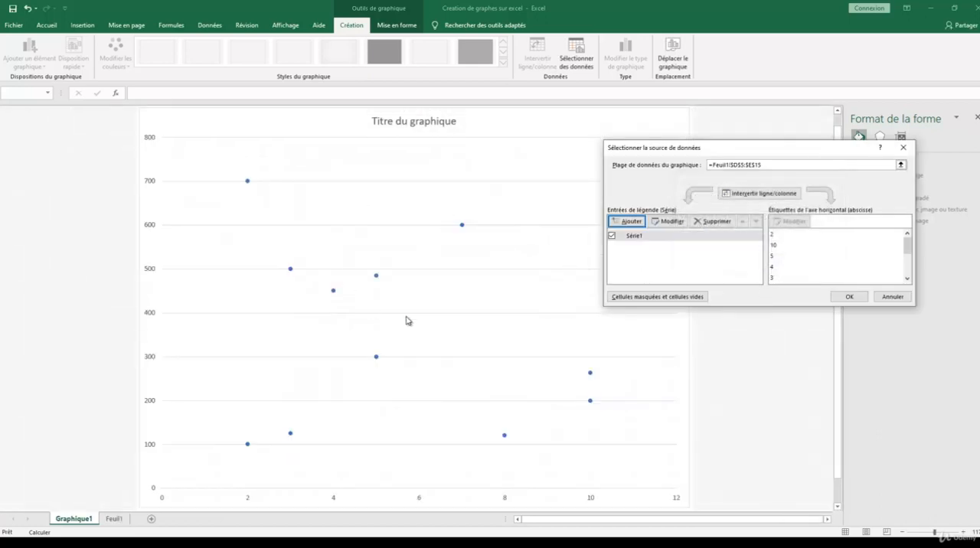
{"action": "left_click", "coordinate": [845, 297]}
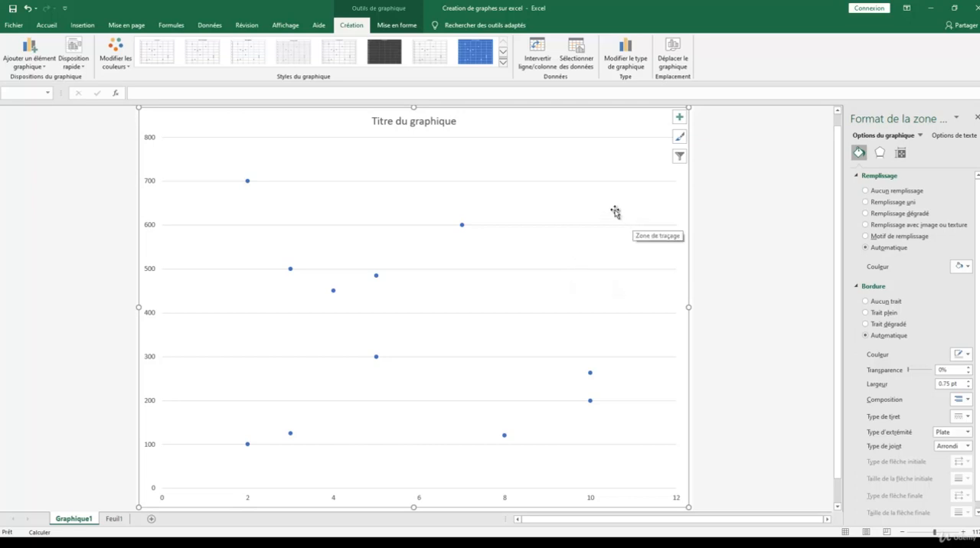
Step: Examine which chart elements can be added to the scatter chart, including the error bar options
{"action": "left_click", "coordinate": [679, 116]}
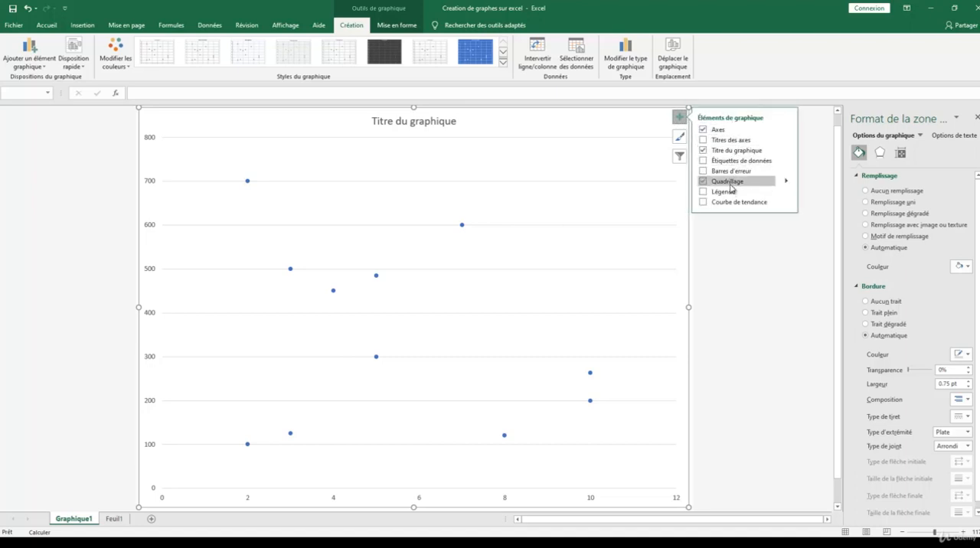
{"action": "left_click", "coordinate": [708, 201]}
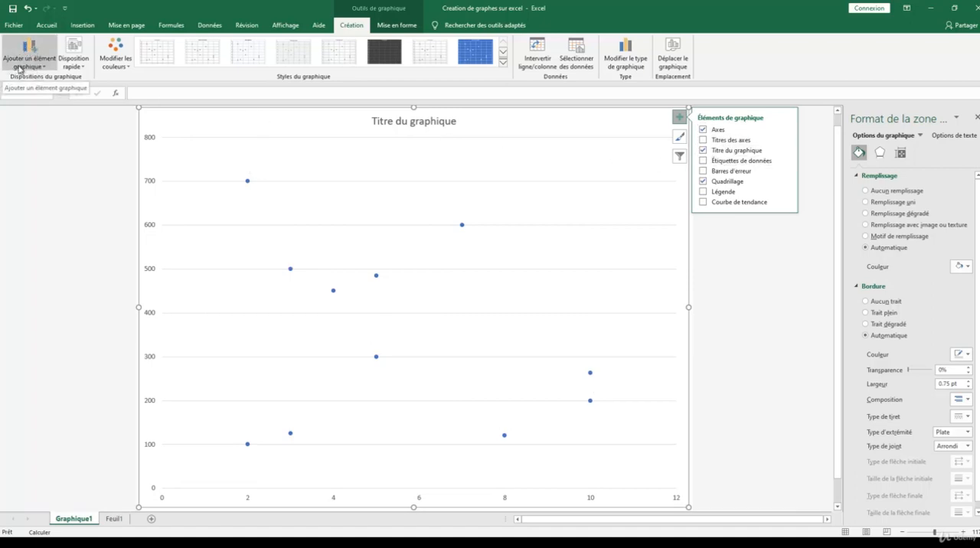
{"action": "left_click", "coordinate": [44, 67]}
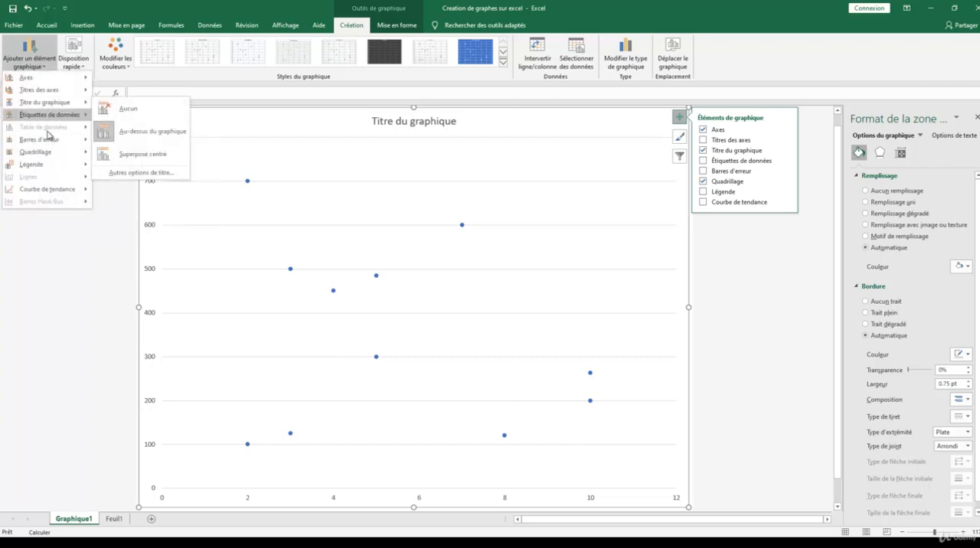
{"action": "mouse_move", "coordinate": [48, 138]}
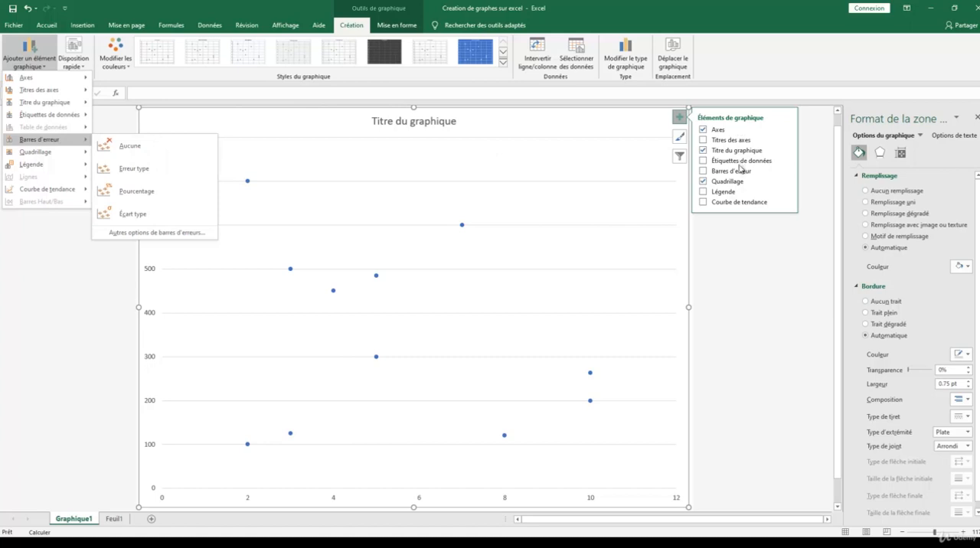
{"action": "left_click", "coordinate": [633, 177]}
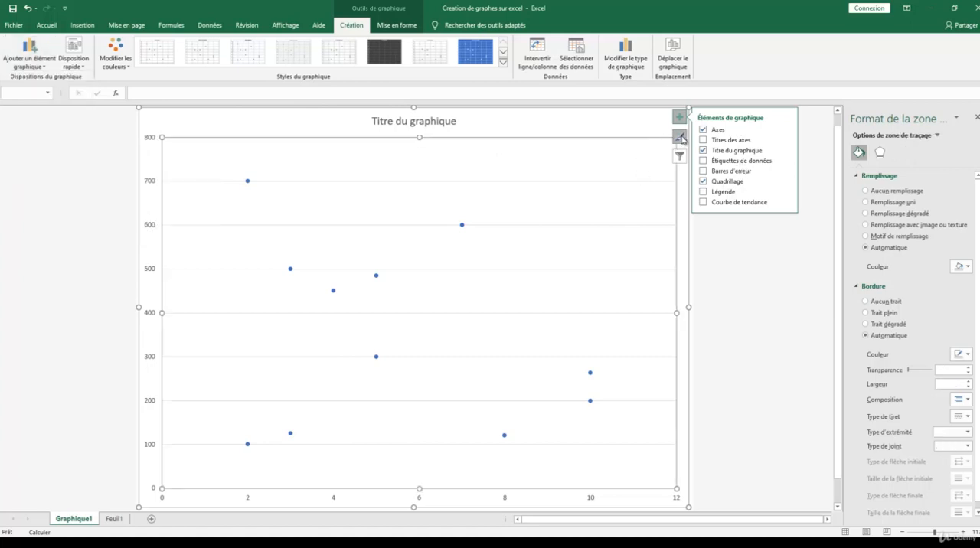
Step: Browse the chart styles available for the scatter chart without applying one, and show its series filter options
{"action": "left_click", "coordinate": [679, 136]}
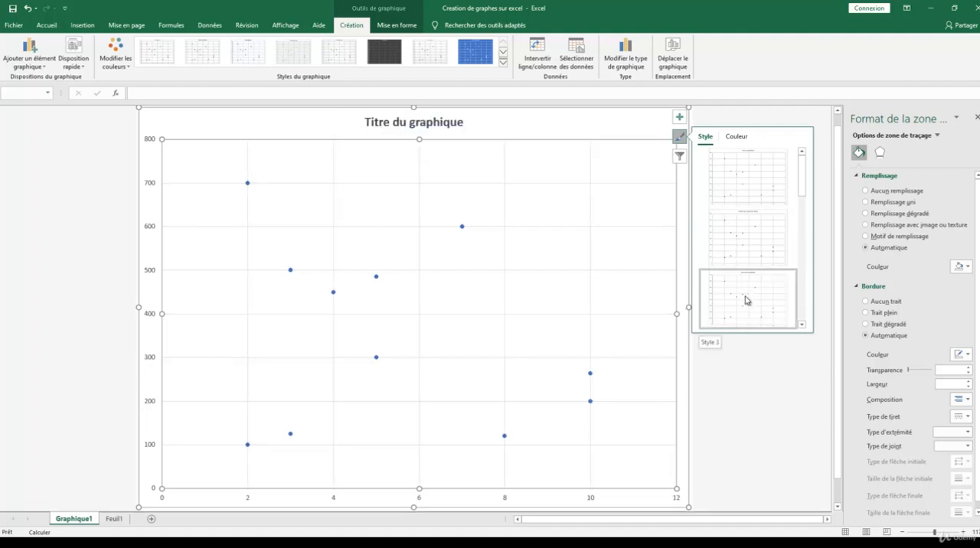
{"action": "scroll", "coordinate": [758, 232], "scroll_direction": "down", "scroll_amount": 2}
{"action": "scroll", "coordinate": [758, 232], "scroll_direction": "down", "scroll_amount": 2}
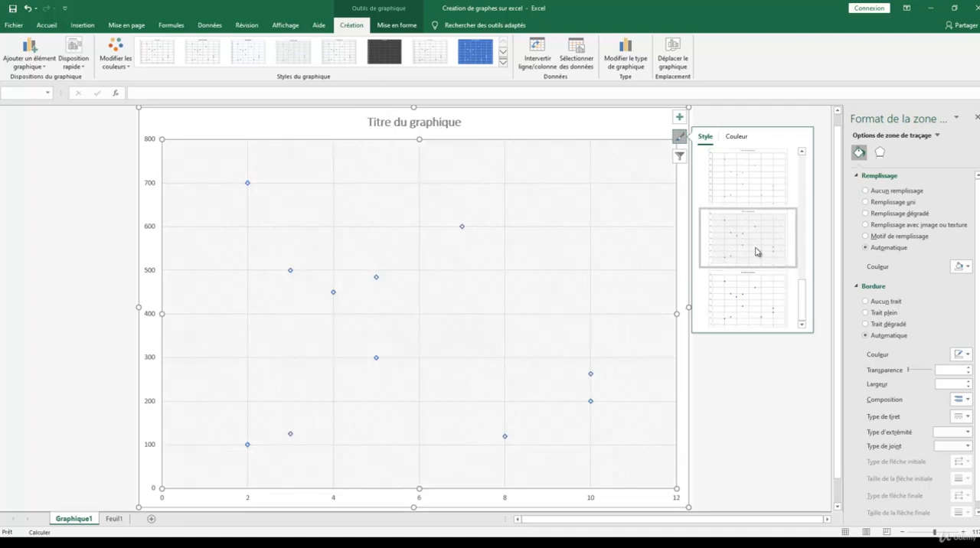
{"action": "scroll", "coordinate": [756, 251], "scroll_direction": "down", "scroll_amount": 1}
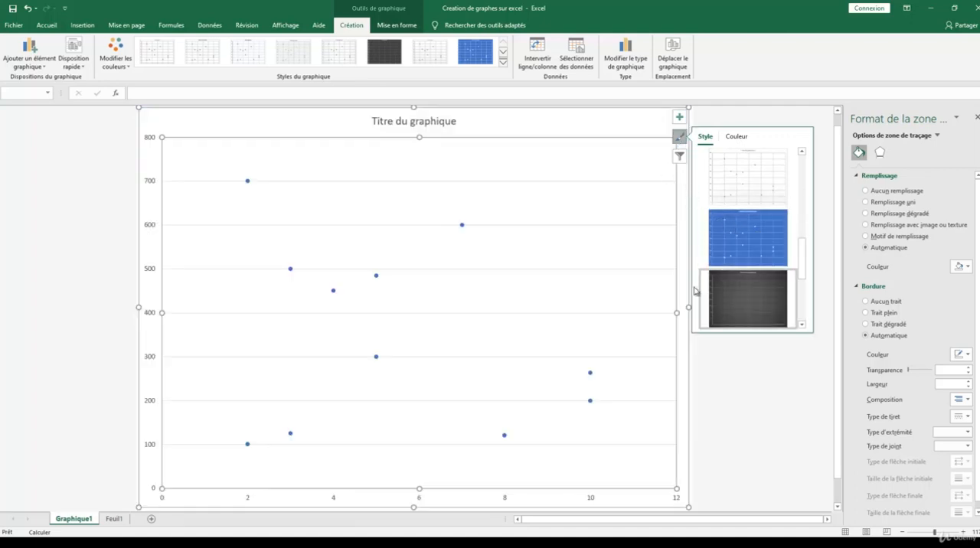
{"action": "left_click", "coordinate": [679, 222]}
{"action": "left_click", "coordinate": [678, 157]}
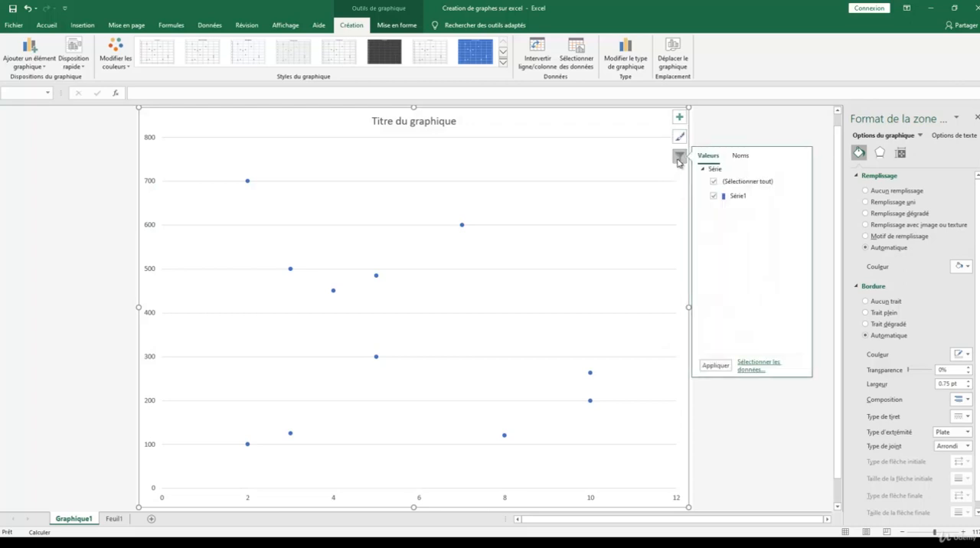